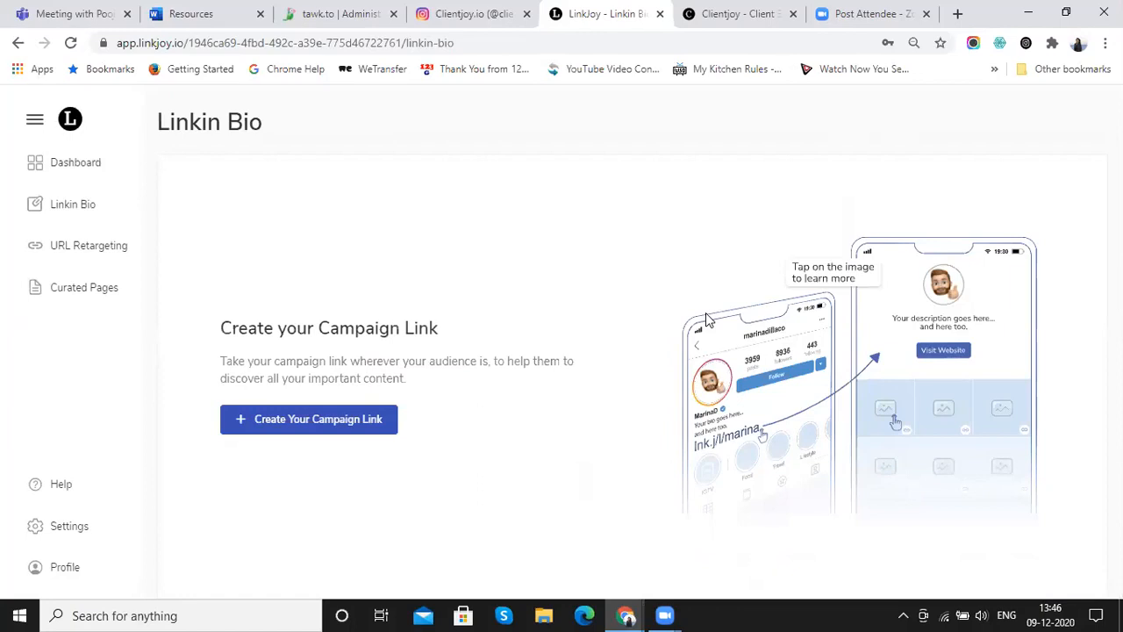
- Examine the Clientjoy Instagram profile's bio link and posts, including the caption of the monthly report post
click(500, 11)
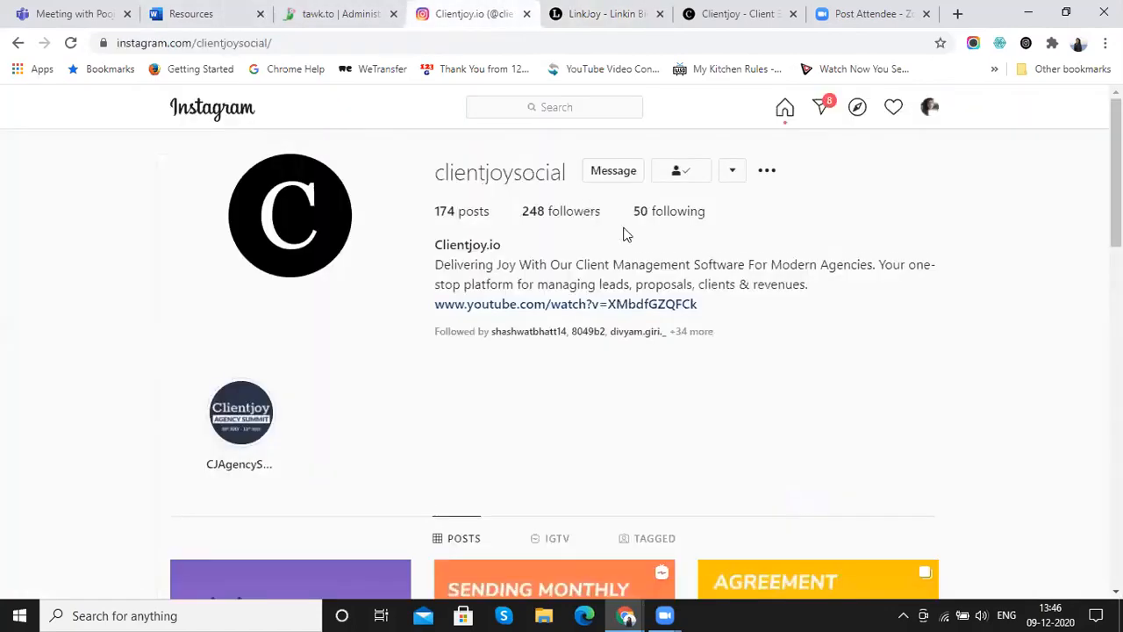
scroll(626, 234, down, 1)
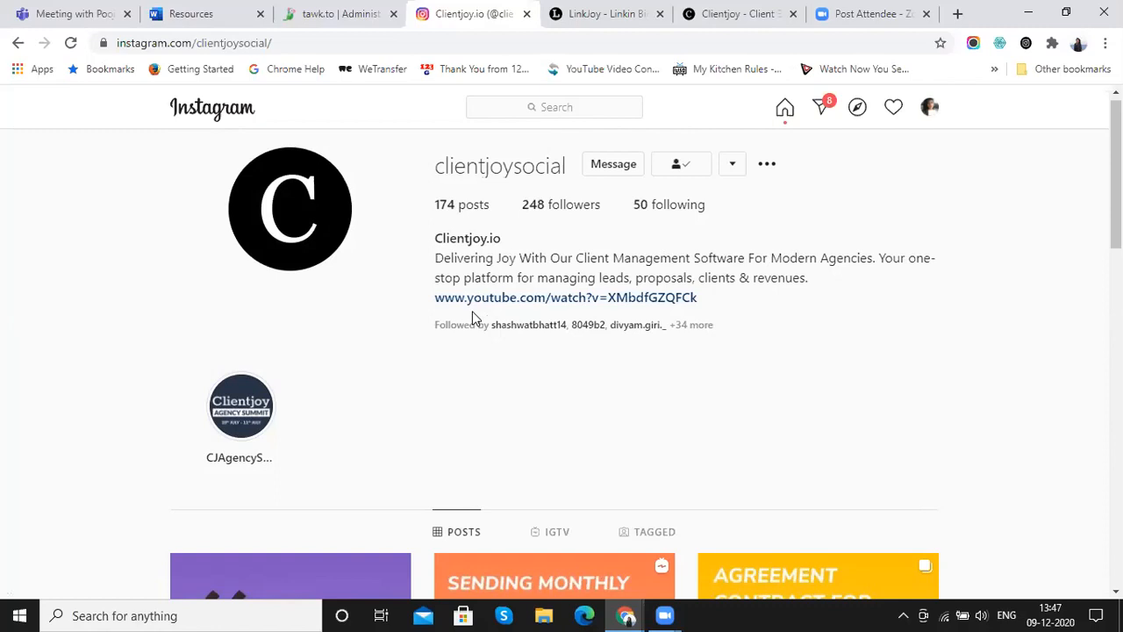
scroll(472, 317, down, 2)
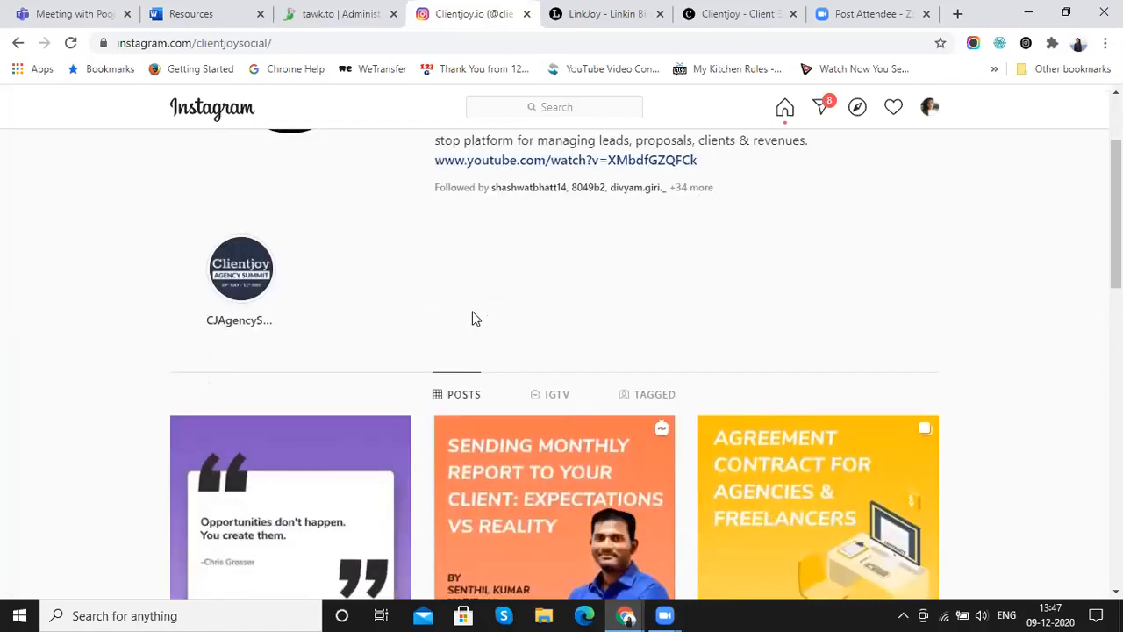
scroll(472, 318, down, 2)
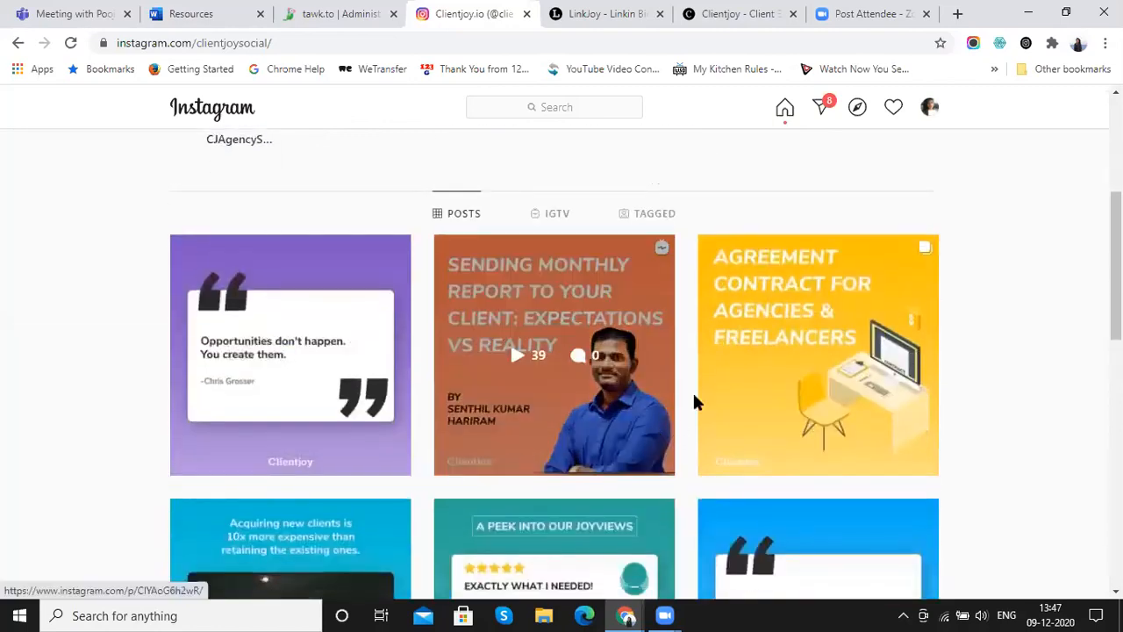
scroll(623, 403, up, 4)
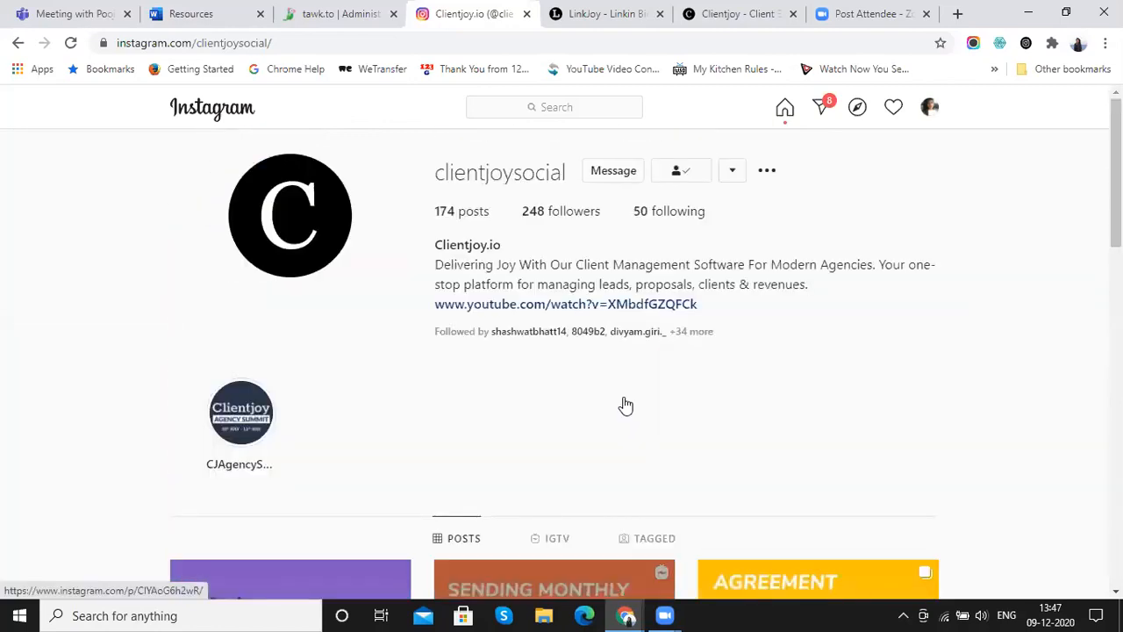
scroll(624, 403, down, 1)
scroll(626, 403, down, 3)
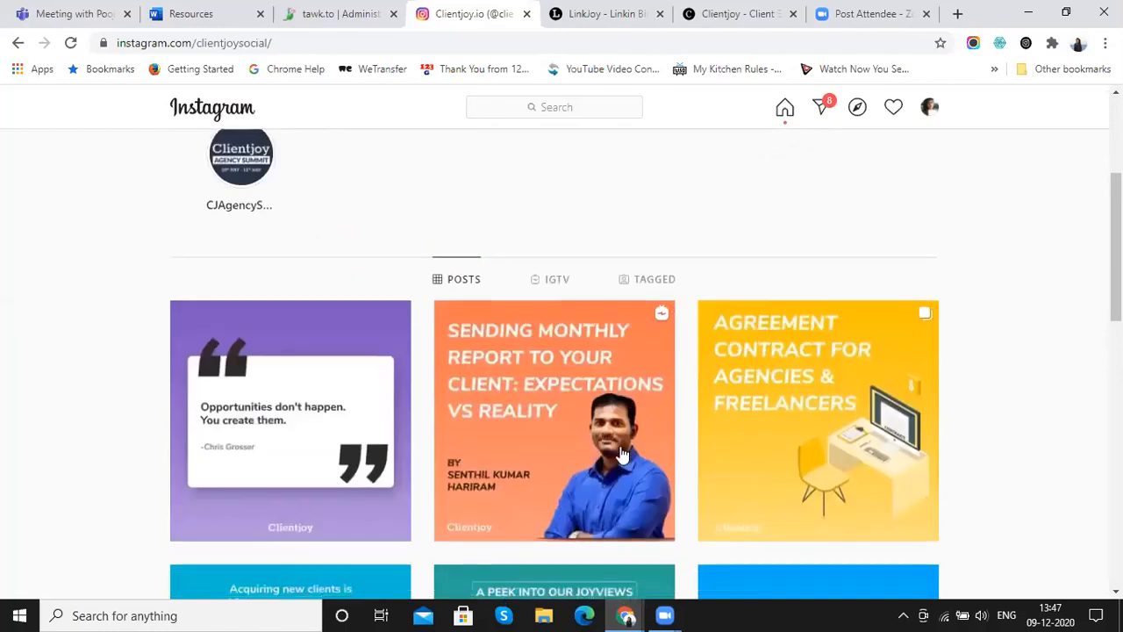
click(636, 493)
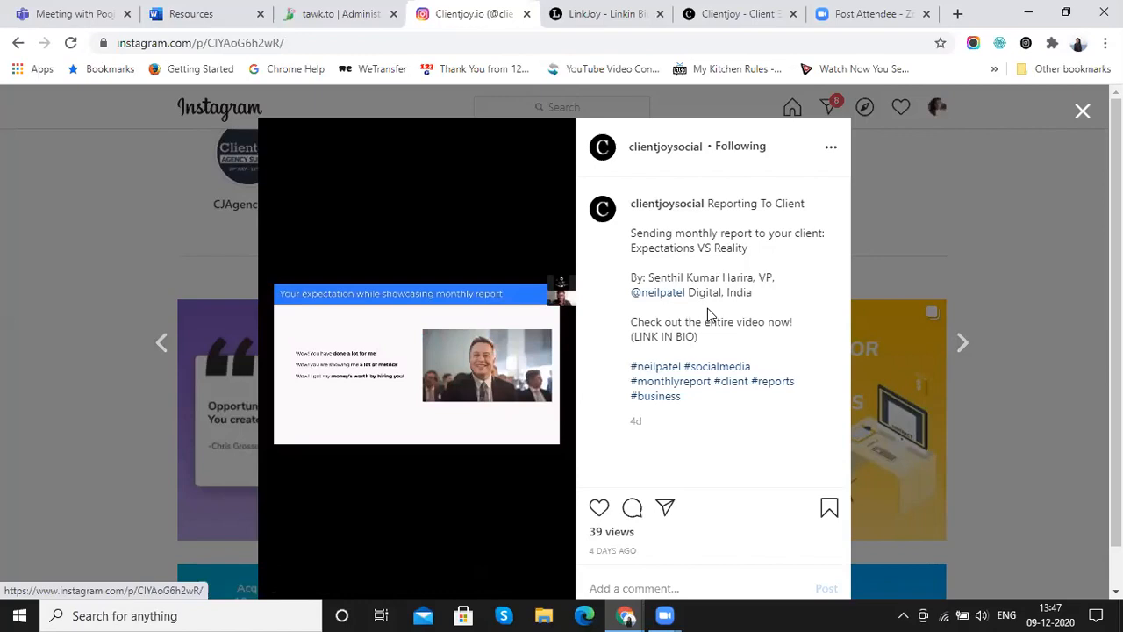
key(Escape)
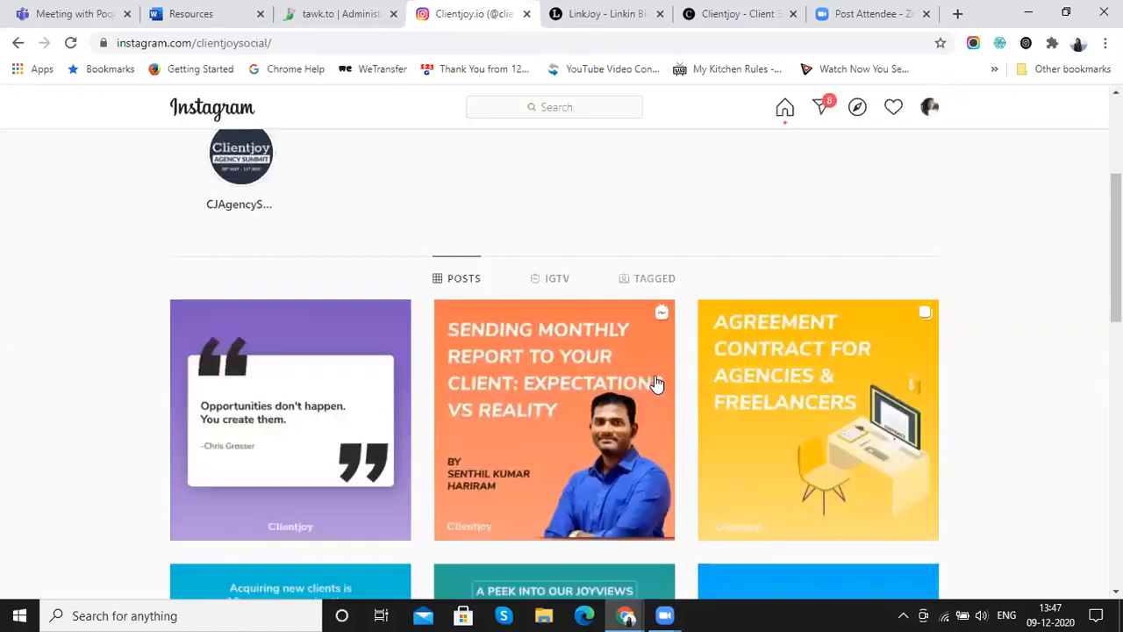
scroll(656, 383, up, 3)
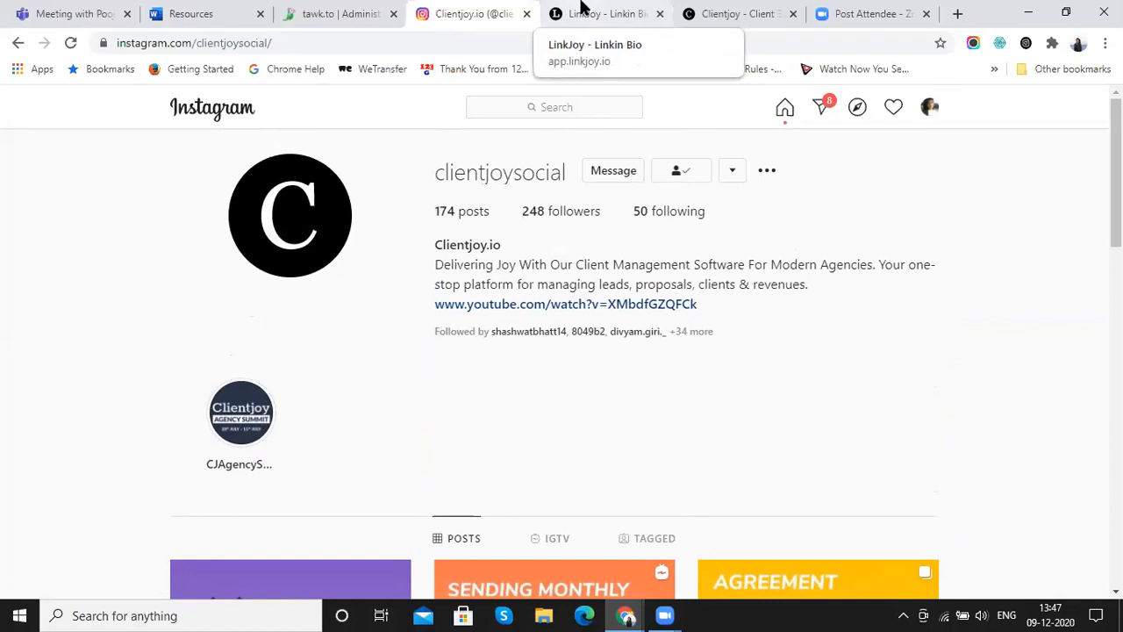
- In LinkJoy, create a campaign link named Clientjoy with the link ending clientjoy1234_1
click(582, 10)
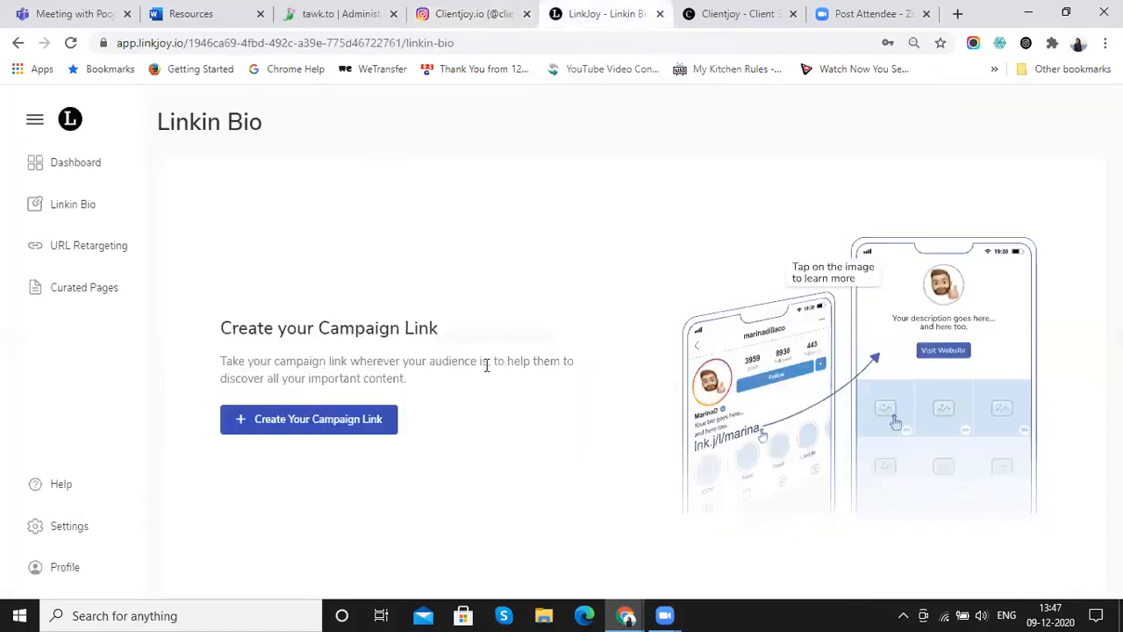
click(380, 422)
click(441, 314)
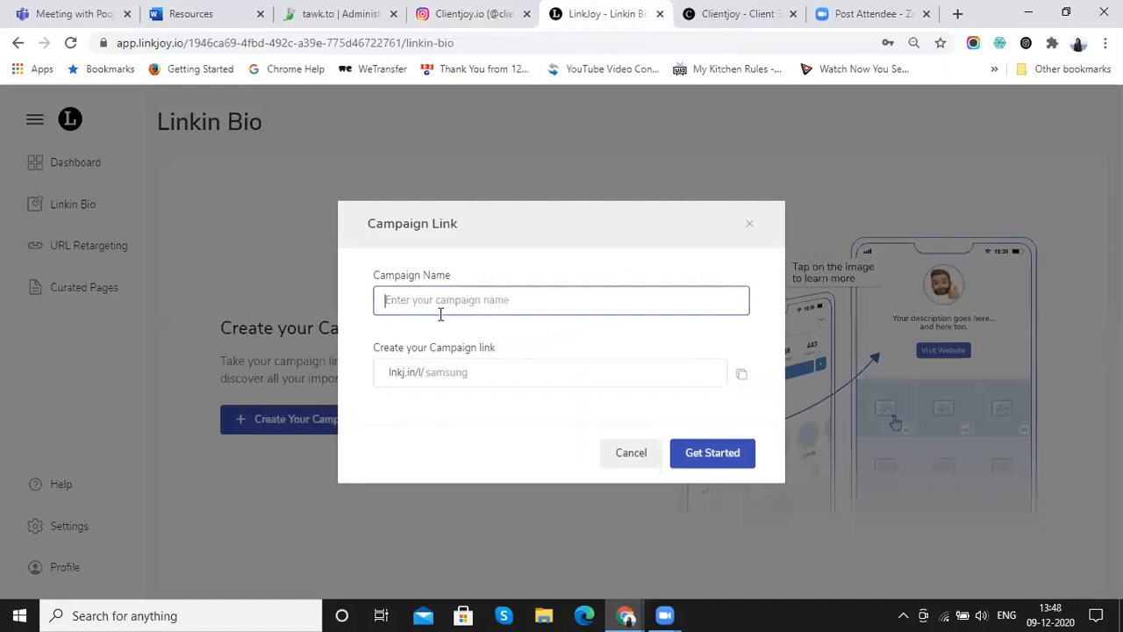
text(Clientjoy)
click(470, 368)
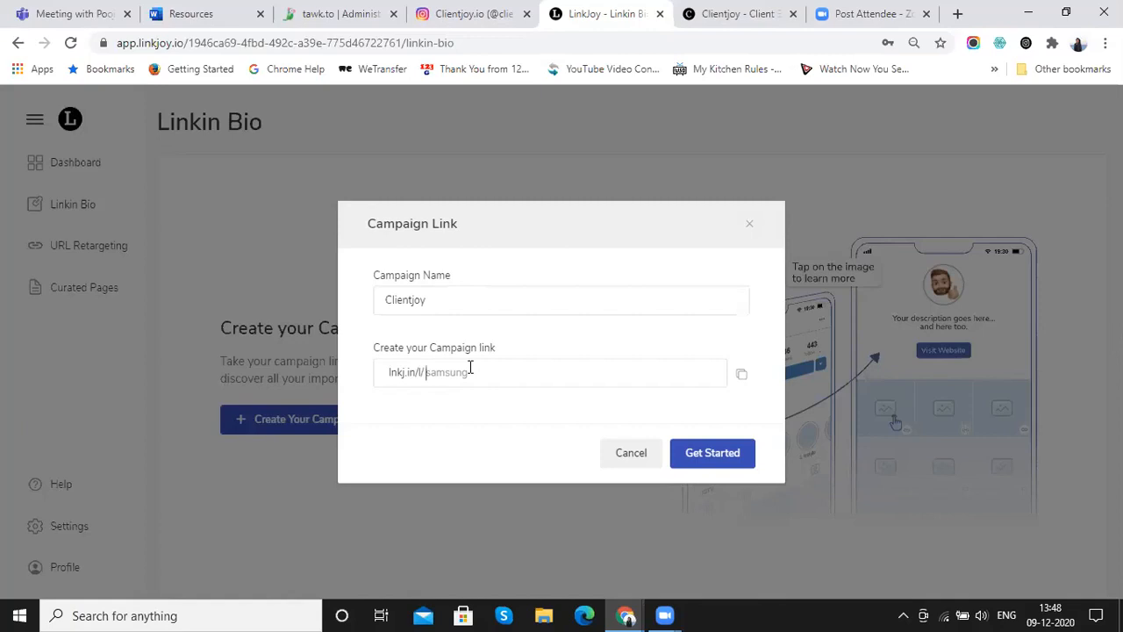
text(clientjoy1234_1)
click(731, 456)
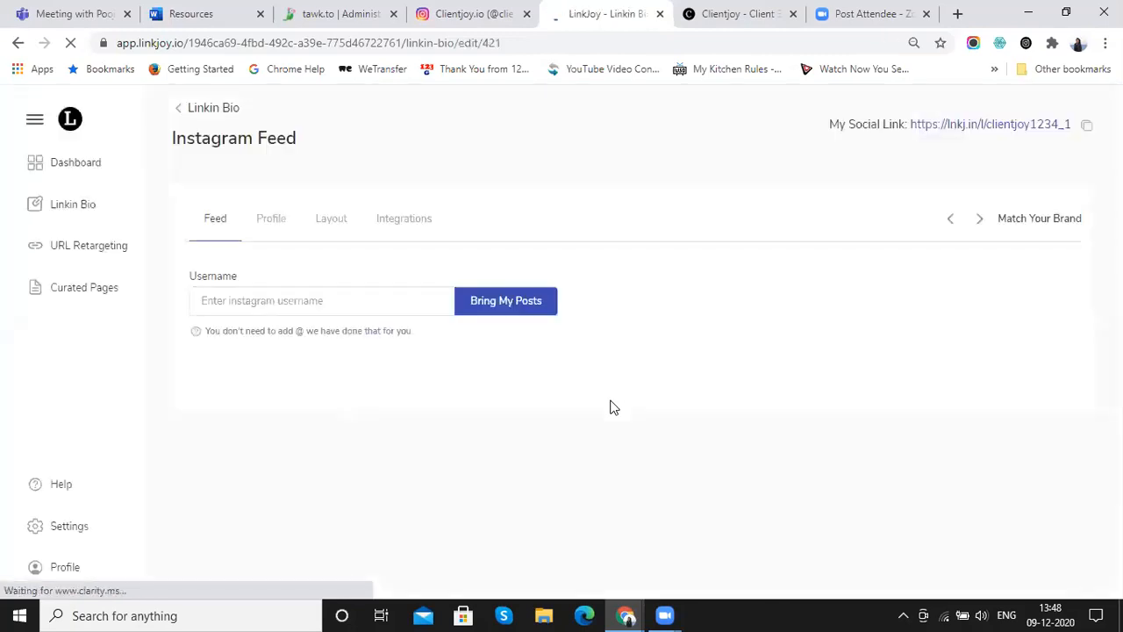
- Import the Instagram posts of the username clientjoysocial into the campaign's feed
click(284, 289)
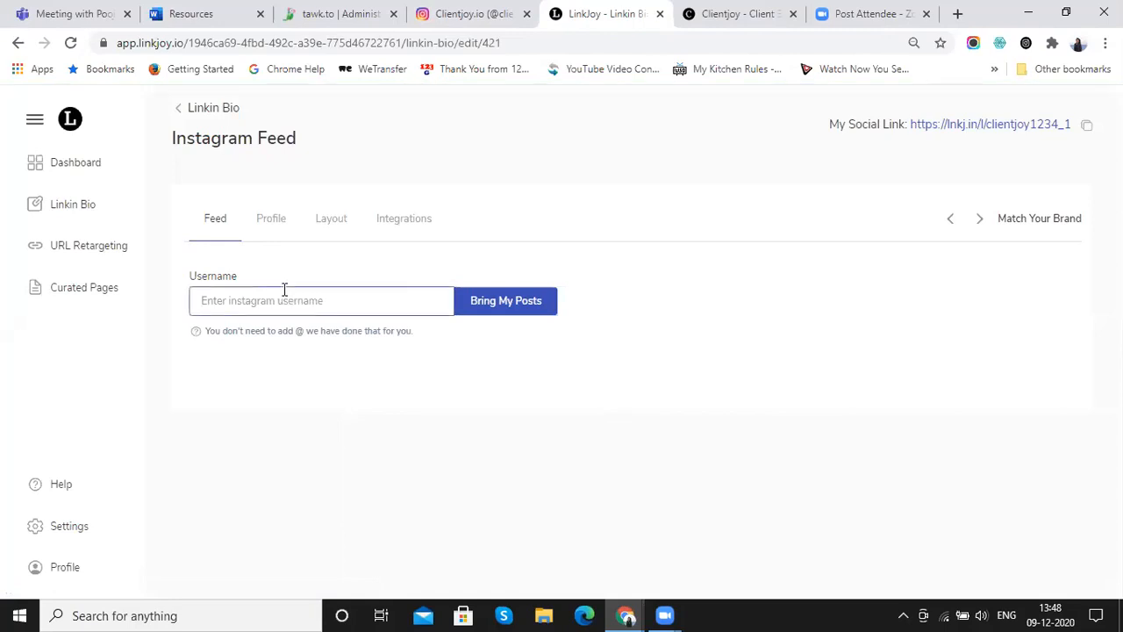
text(clientjoy)
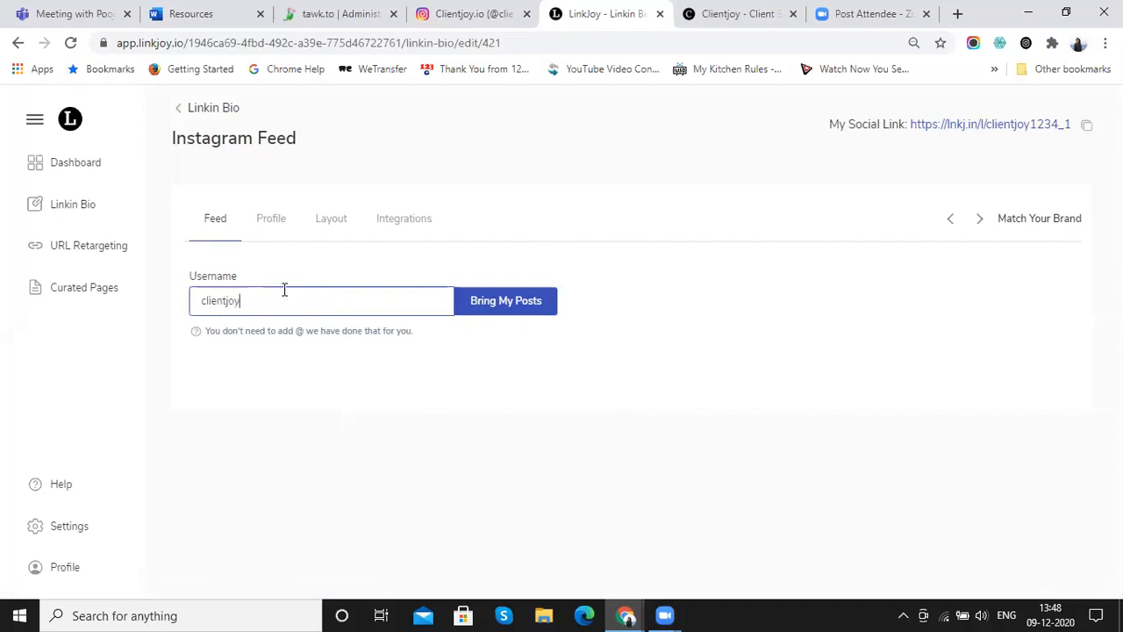
text(social)
click(536, 300)
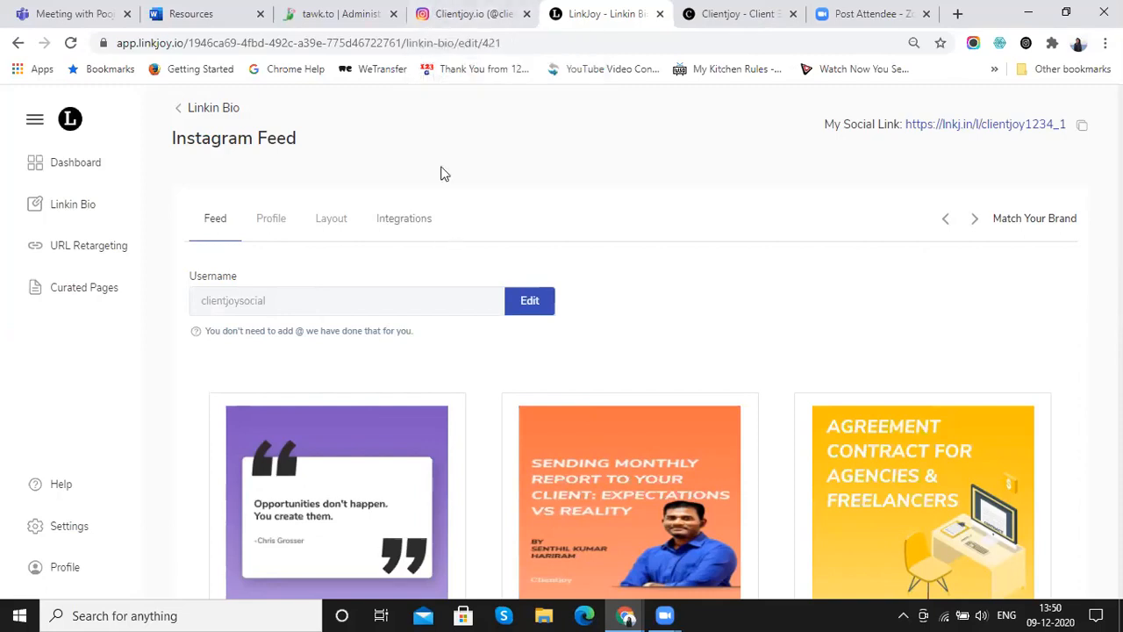
- Compare the posts on the Instagram profile with the imported LinkJoy feed and look over each post's link field
click(485, 10)
scroll(484, 377, down, 4)
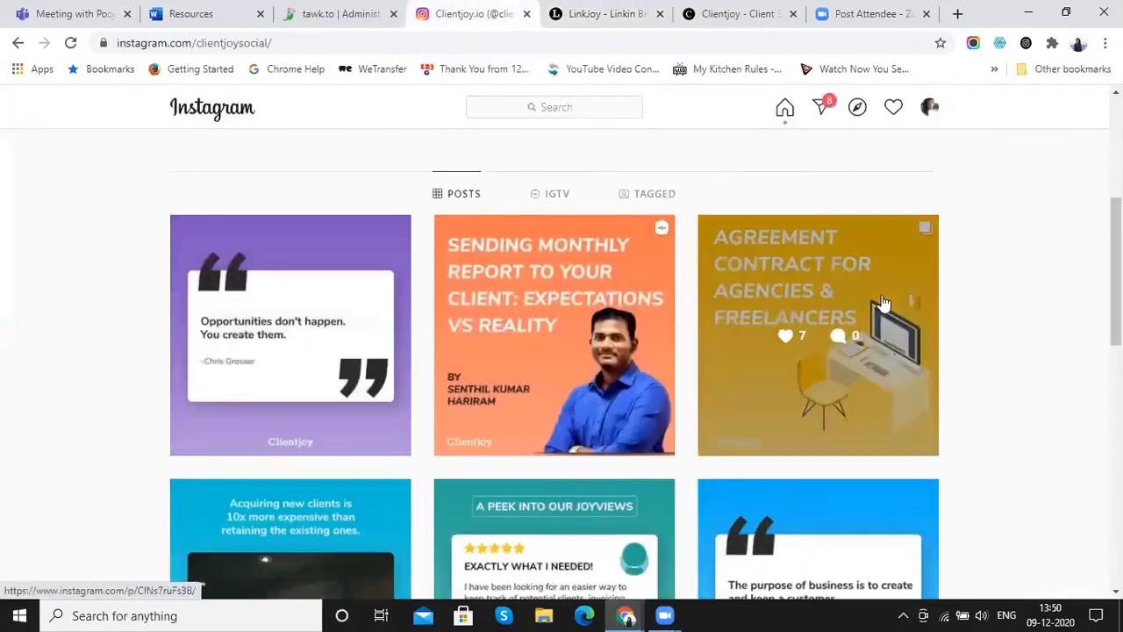
click(580, 10)
scroll(531, 346, down, 4)
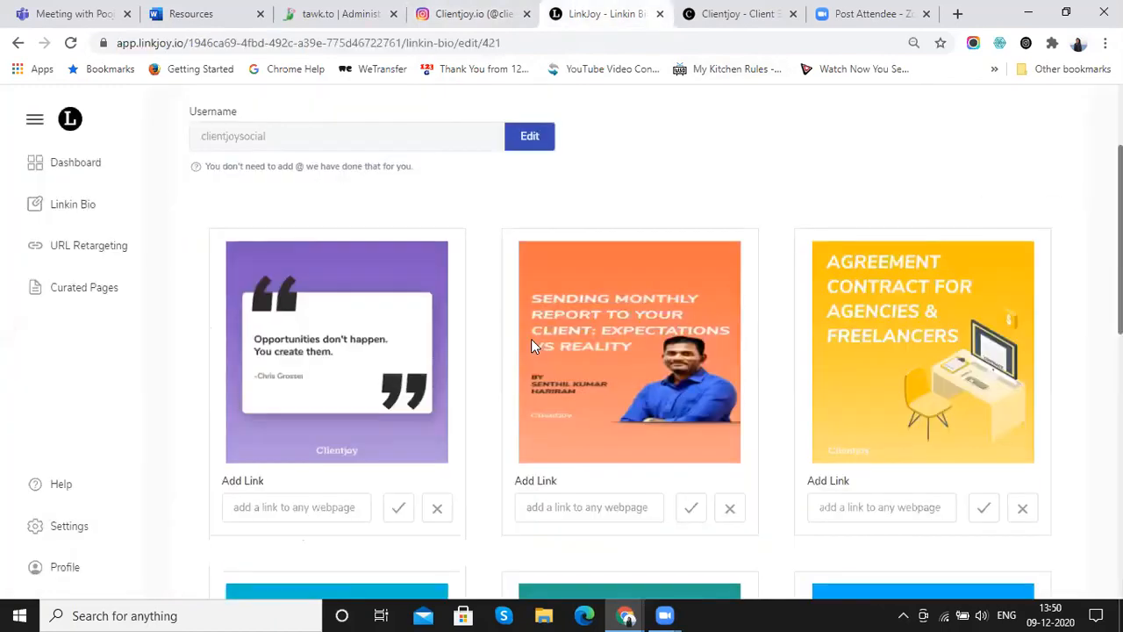
scroll(531, 346, up, 1)
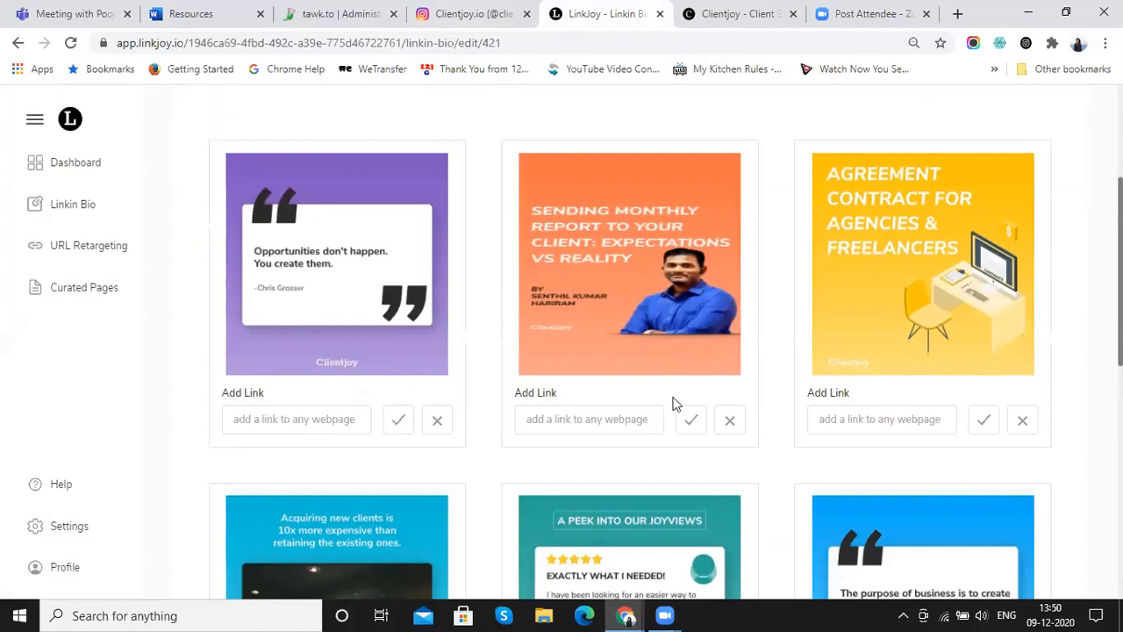
click(644, 418)
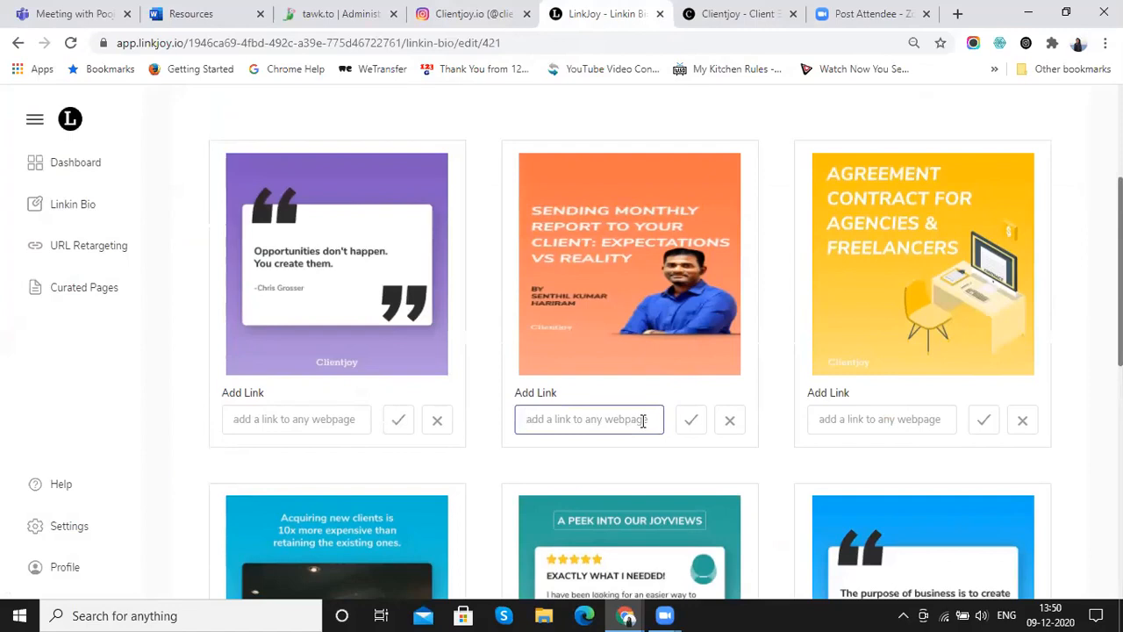
scroll(423, 535, down, 3)
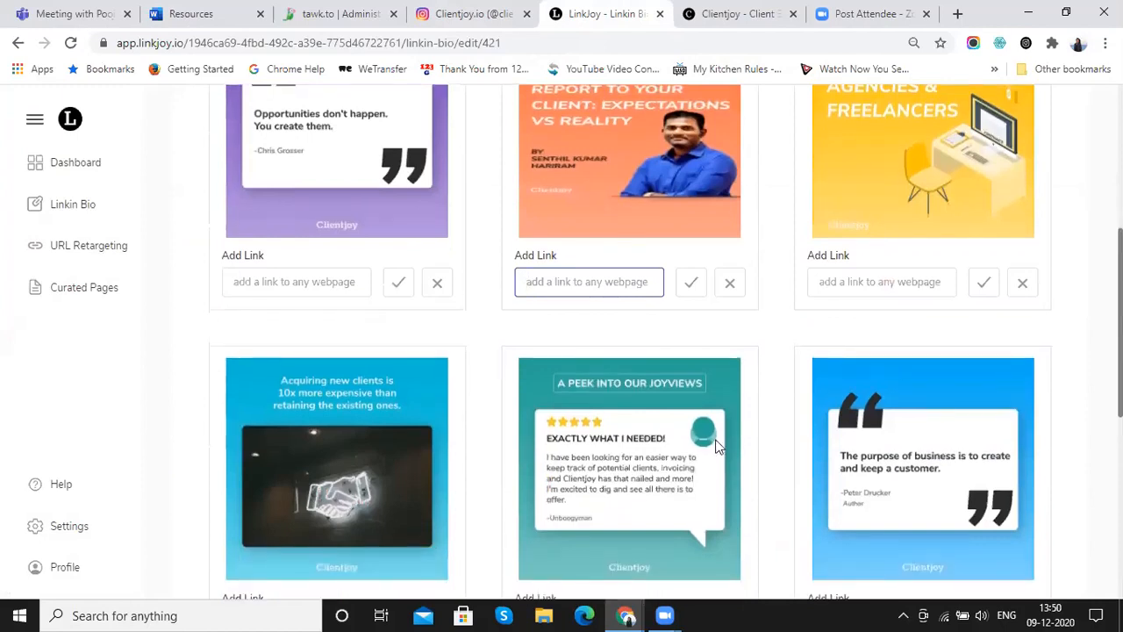
scroll(715, 438, up, 3)
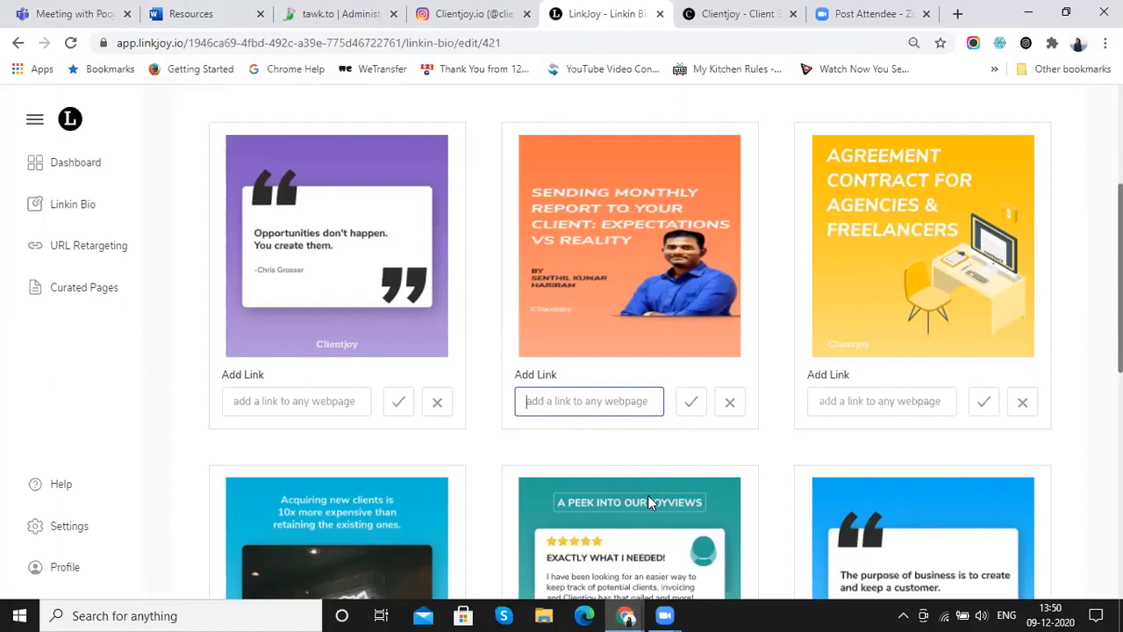
scroll(647, 495, down, 2)
scroll(649, 500, up, 1)
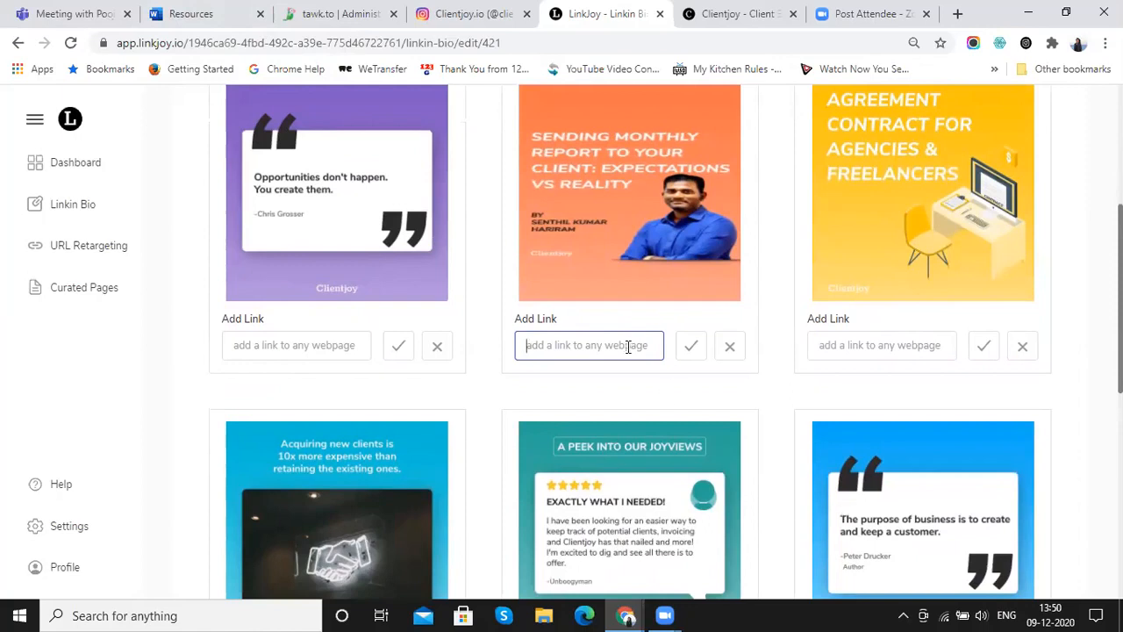
- Switch to the Resources Word document and copy the URL of the ultimate monthly report article
click(172, 13)
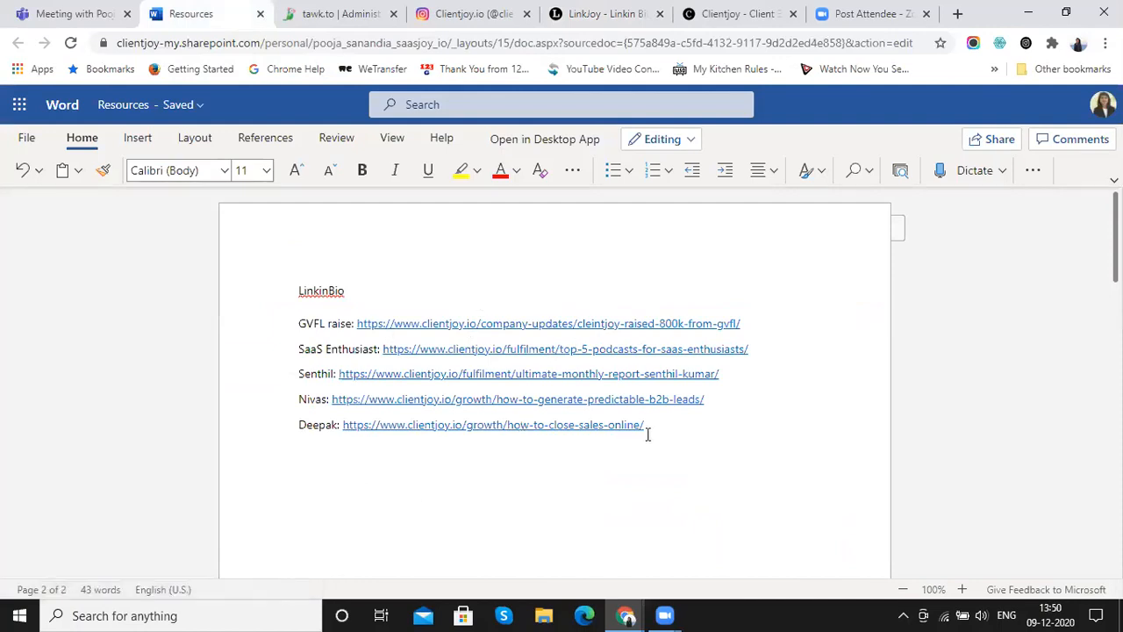
drag(388, 425, 689, 426)
drag(741, 375, 337, 379)
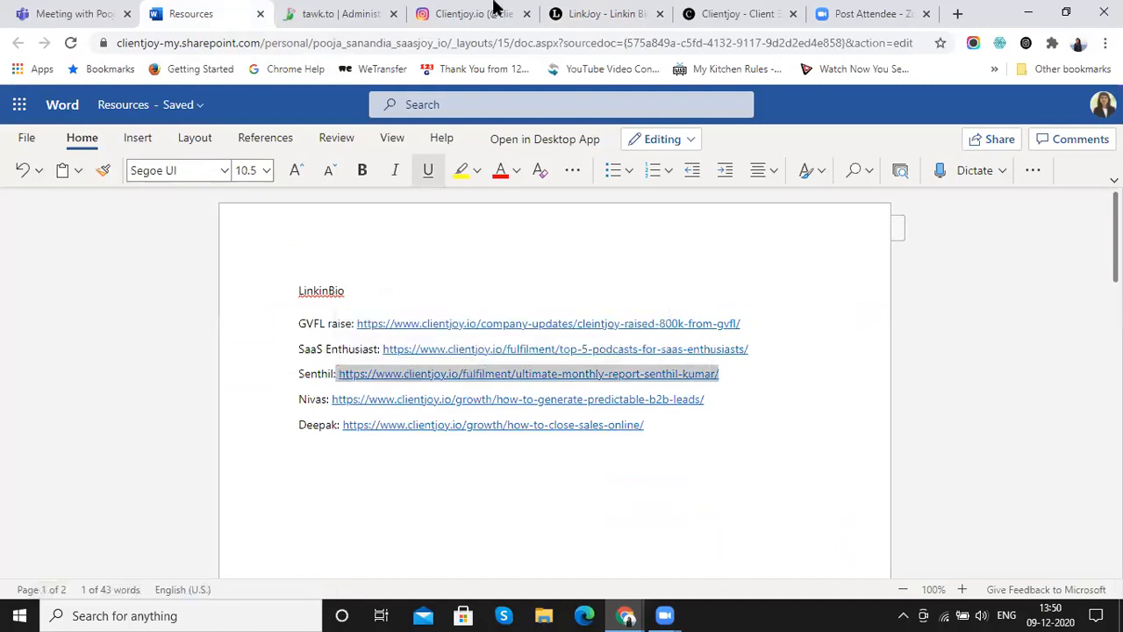
- Paste the copied URL as the link of the monthly report post in LinkJoy, remove its leading space, and save it
click(621, 10)
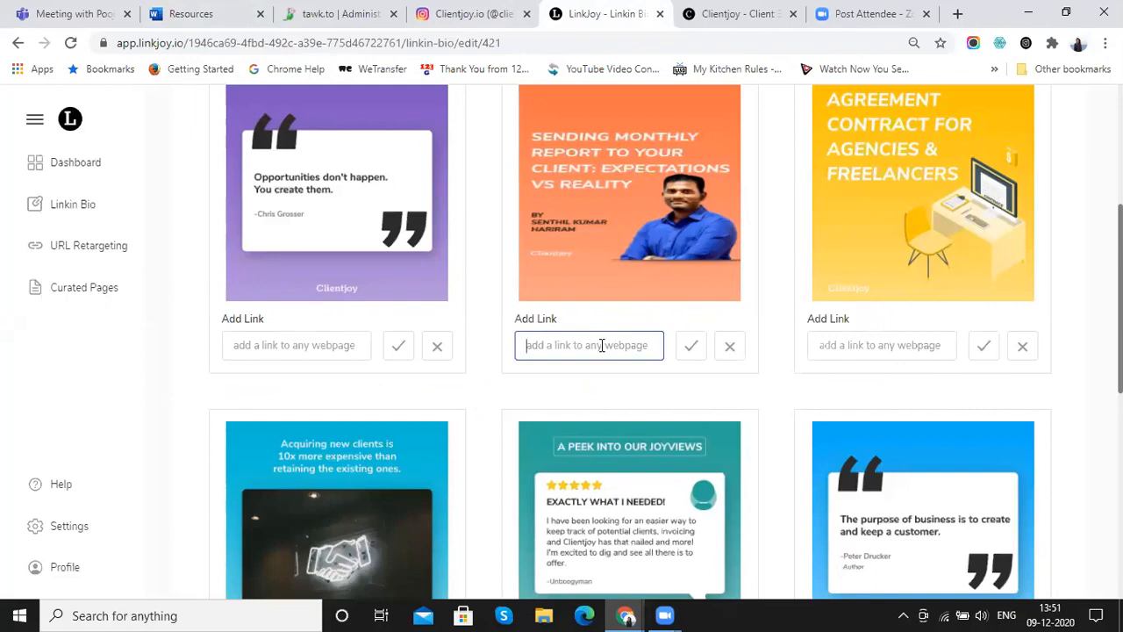
key(ctrl+v)
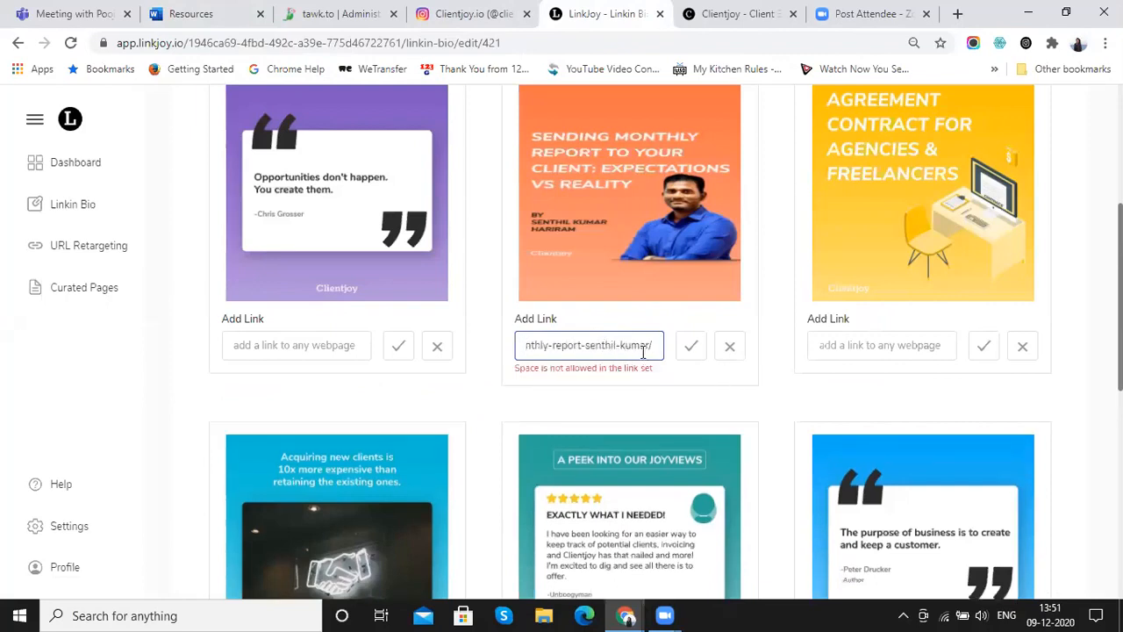
key(Home)
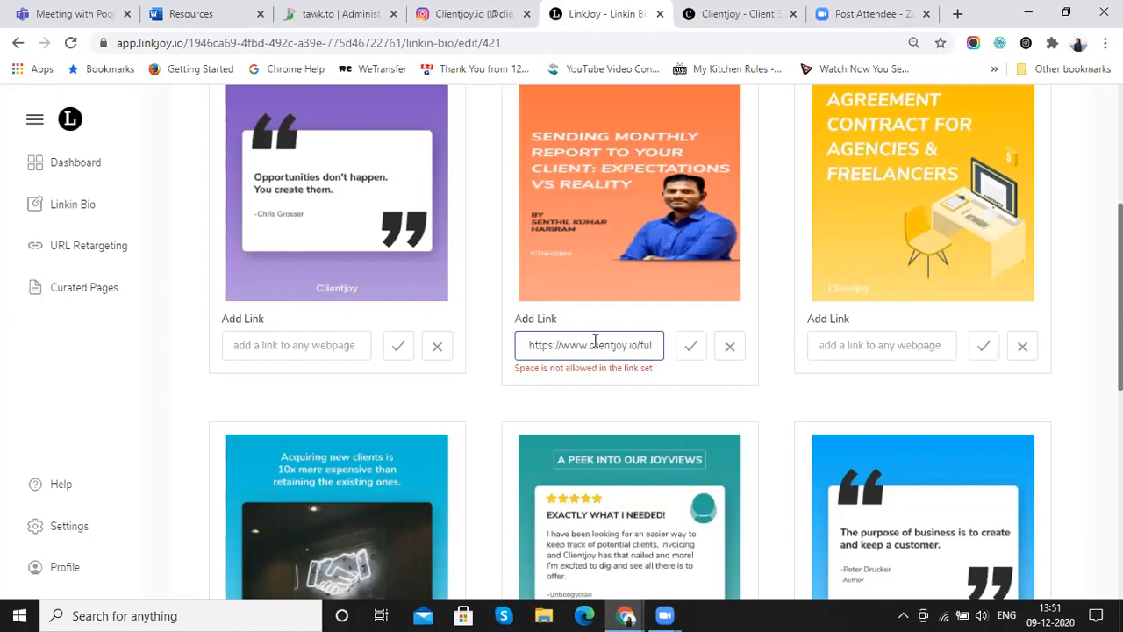
key(End)
key(Home)
key(Delete)
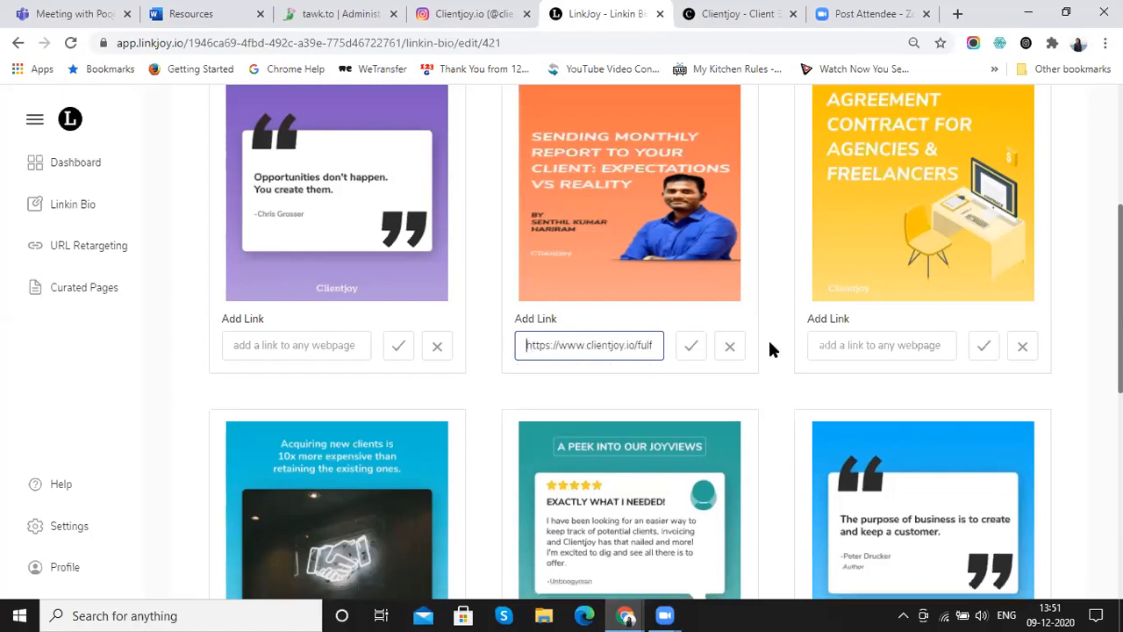
click(691, 347)
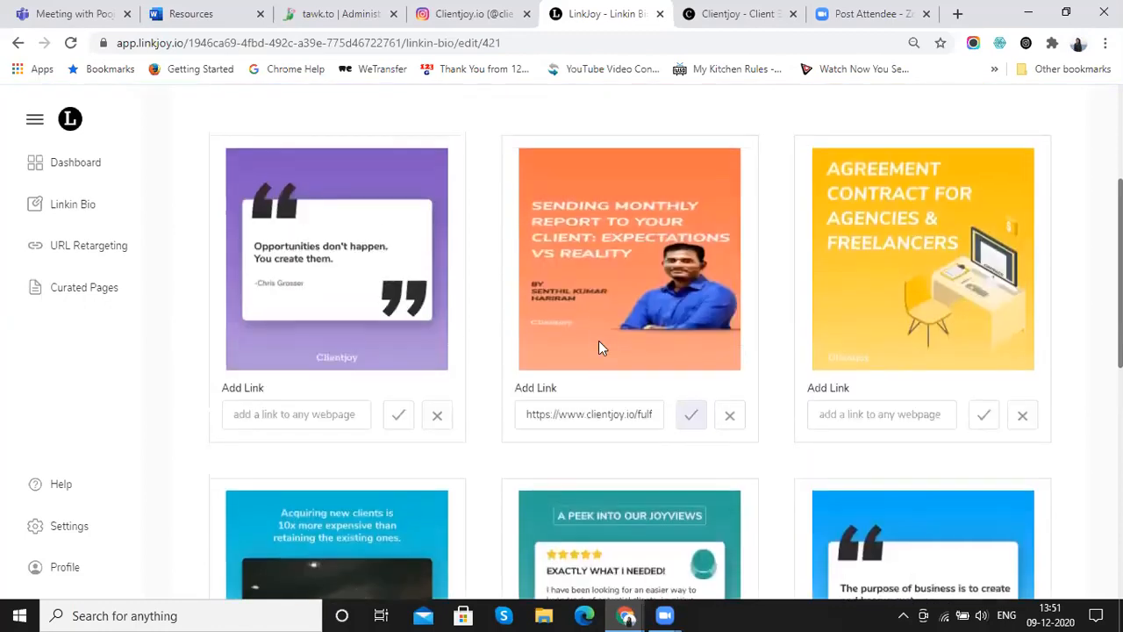
- Start adding a link to the agreement contract post, and copy the top 5 podcasts article URL from the Resources Word document
scroll(599, 348, up, 1)
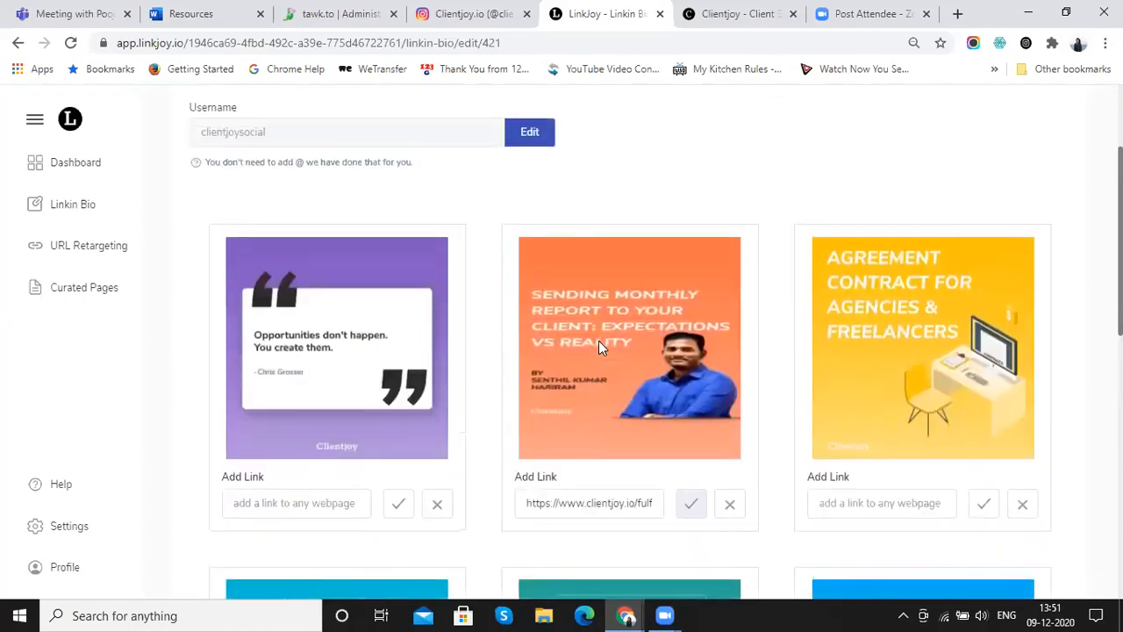
scroll(860, 335, up, 1)
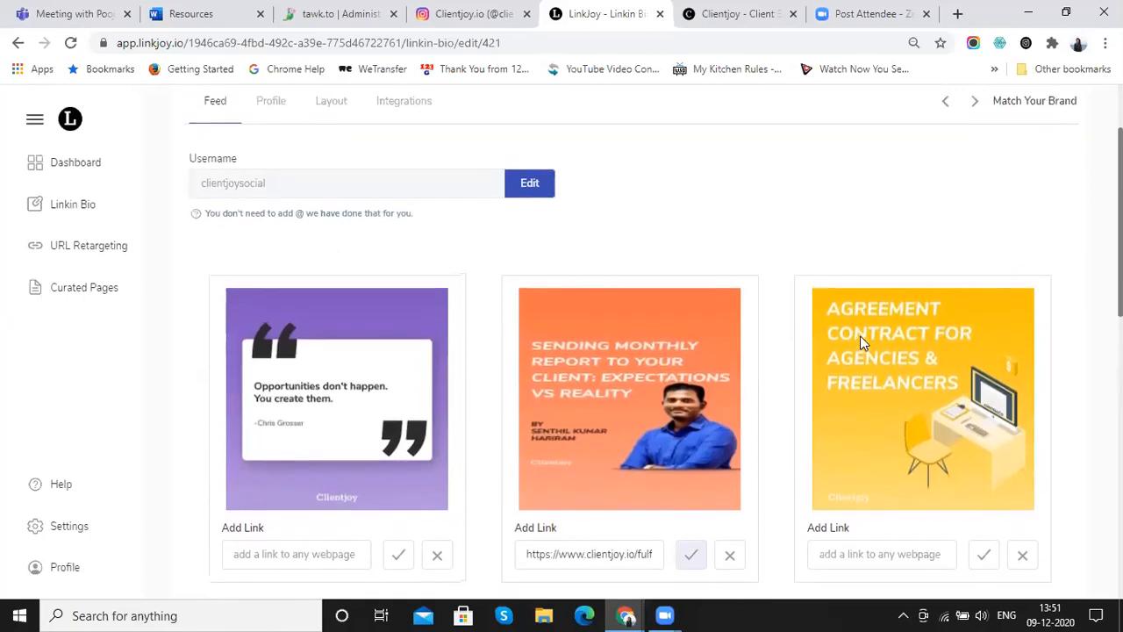
scroll(859, 335, down, 2)
click(857, 434)
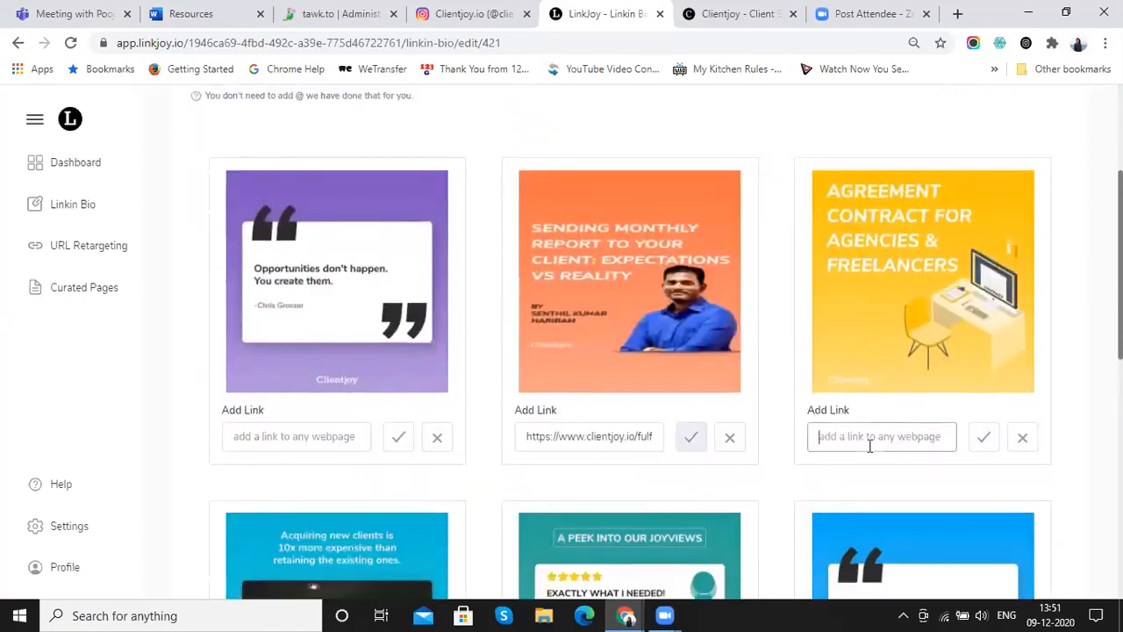
click(210, 11)
click(778, 350)
drag(778, 350, 383, 350)
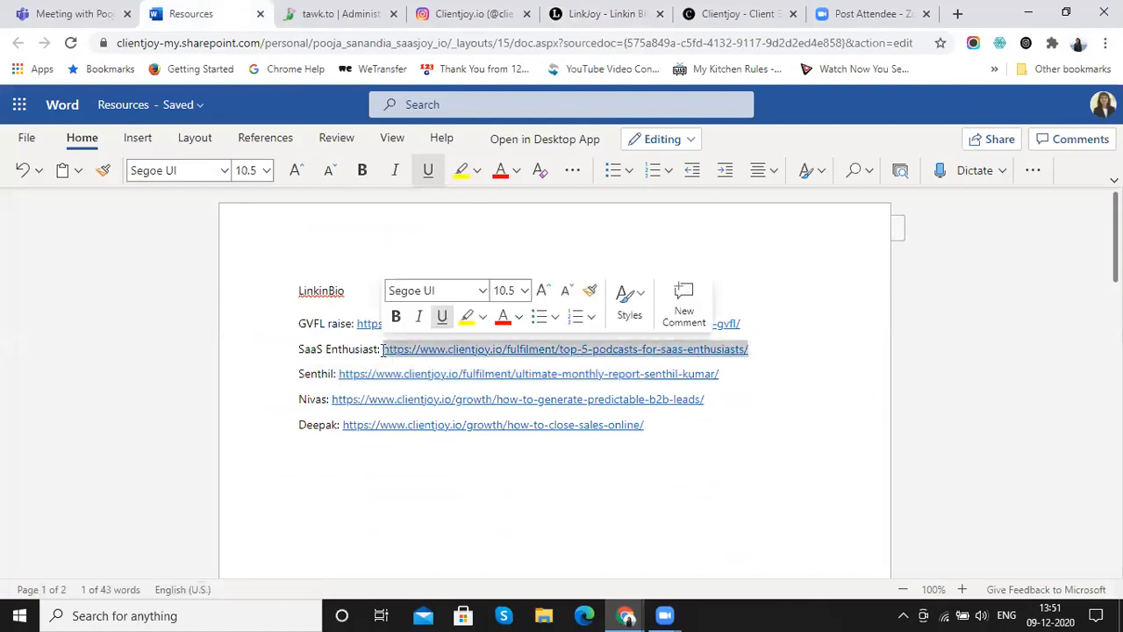
- Switch back to LinkJoy, paste the copied podcasts URL as the agreement contract post's link, and save it
click(491, 10)
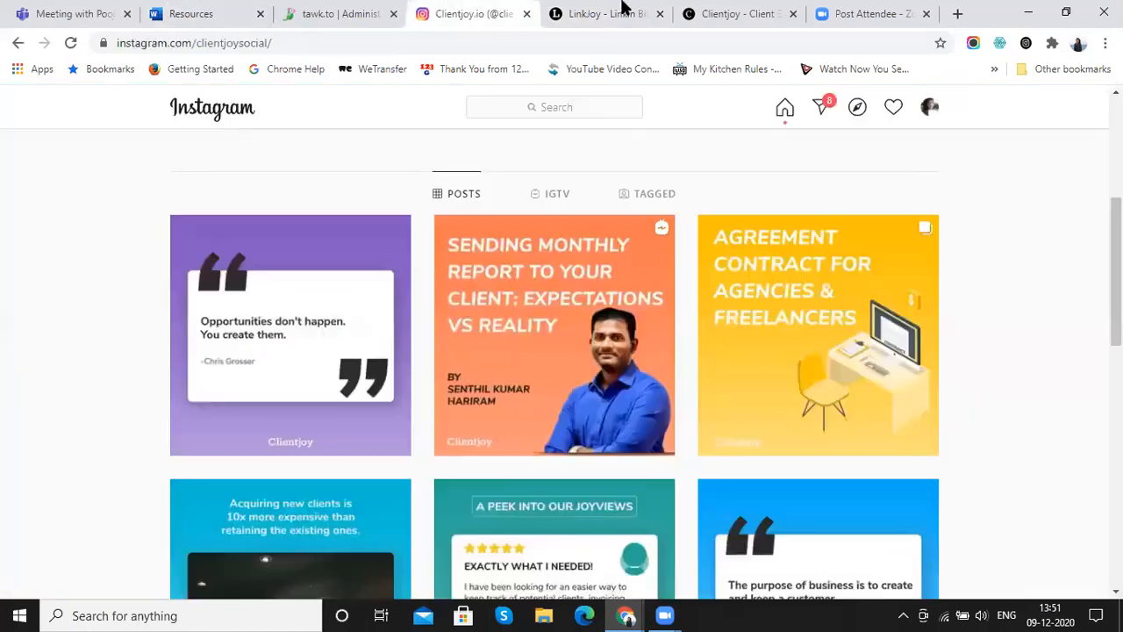
click(605, 12)
key(ctrl+v)
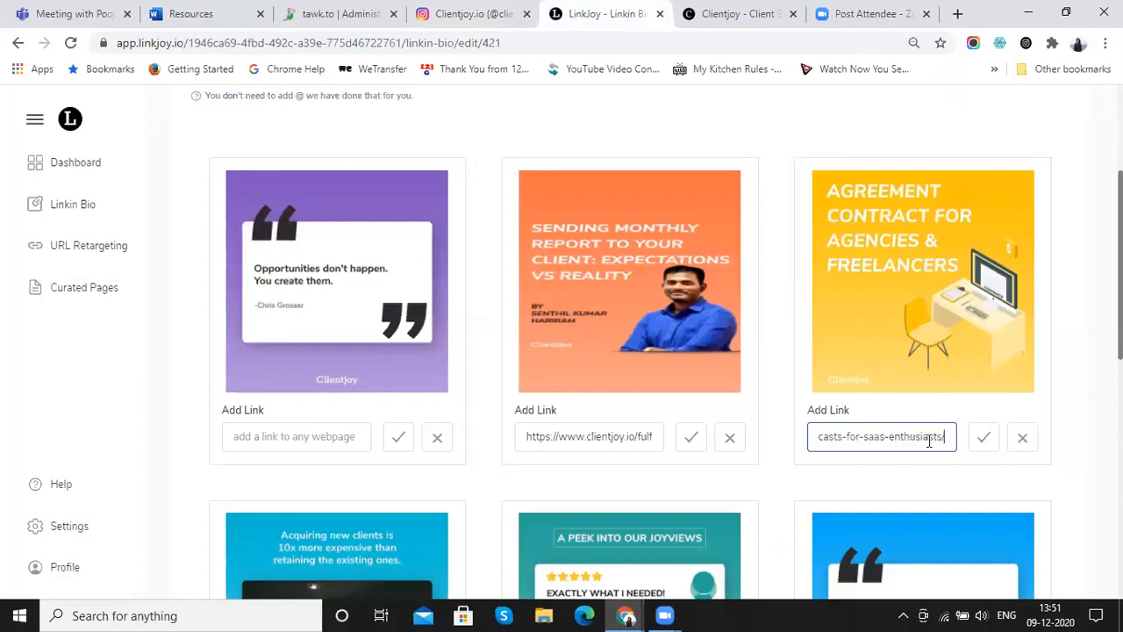
click(984, 442)
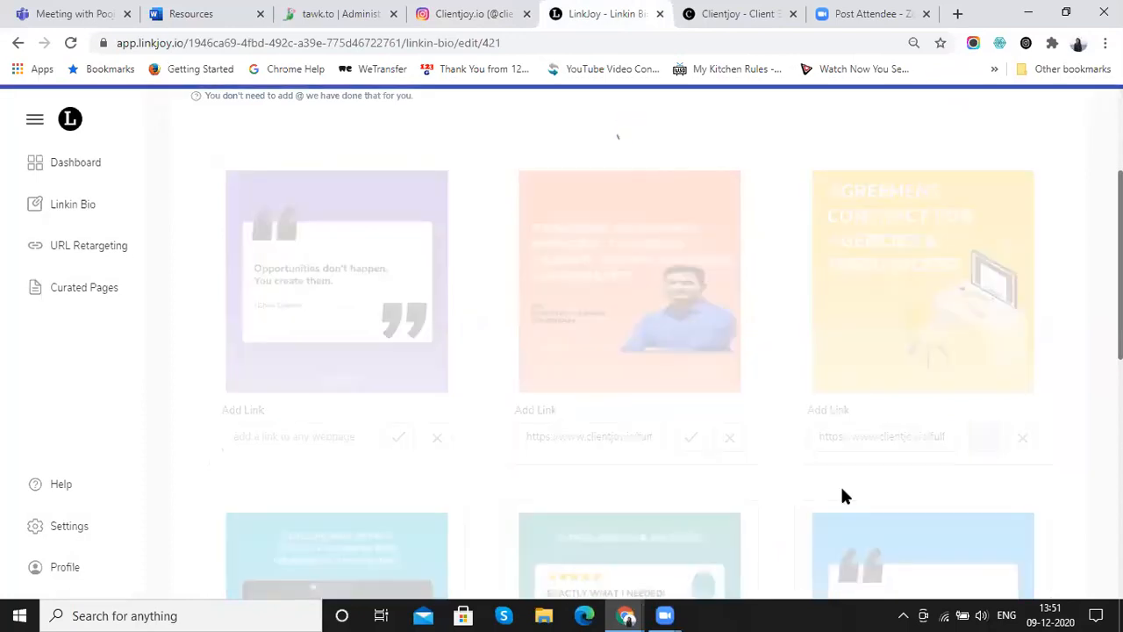
- Start adding a link to the LinkedIn InMail cold outreach post, and copy the predictable B2B leads article URL from the Resources document
scroll(840, 490, down, 5)
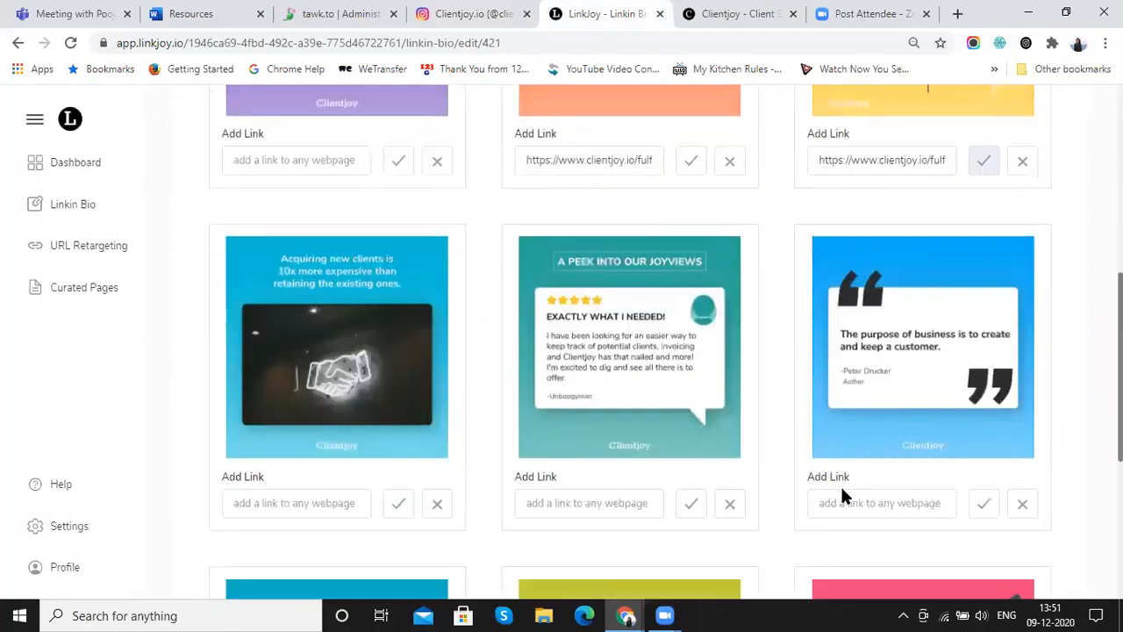
scroll(842, 491, down, 2)
click(305, 496)
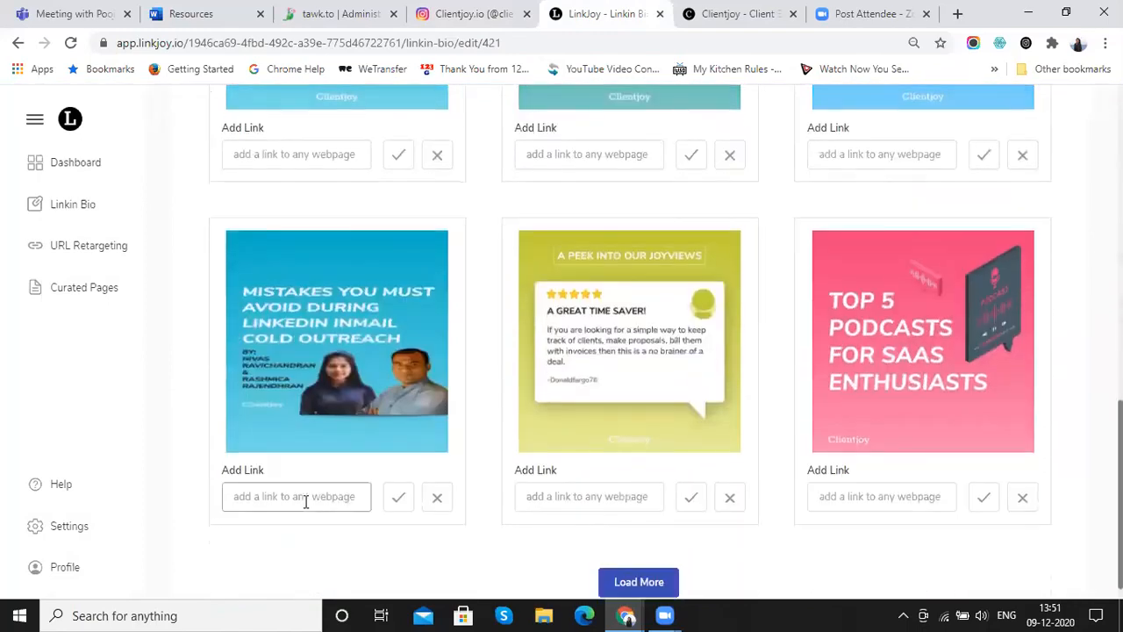
scroll(360, 377, up, 2)
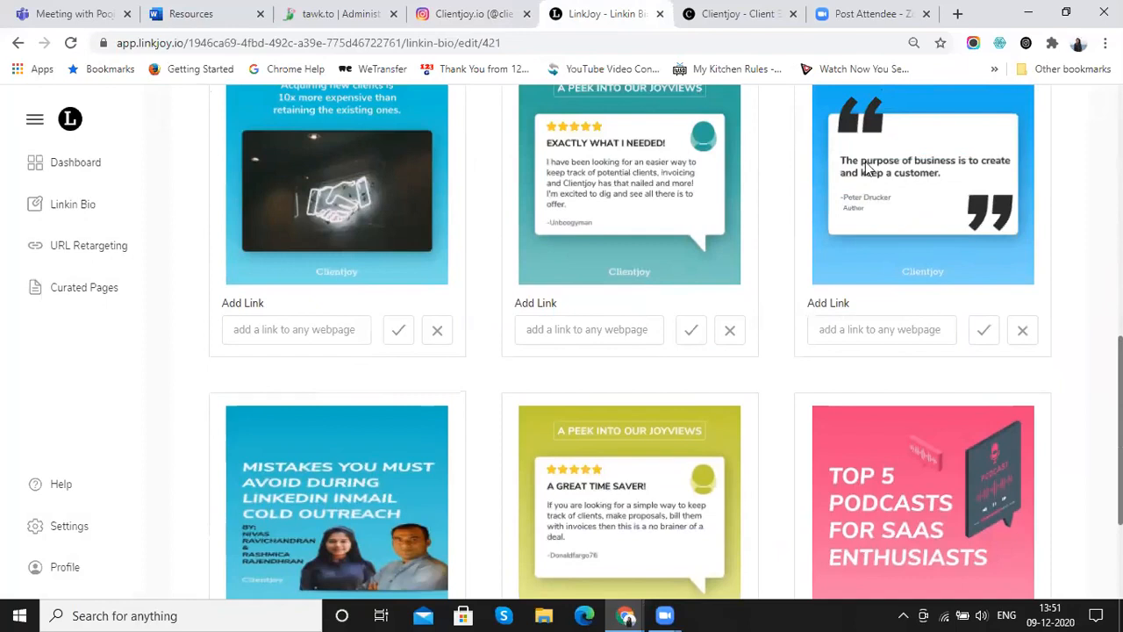
scroll(866, 160, down, 2)
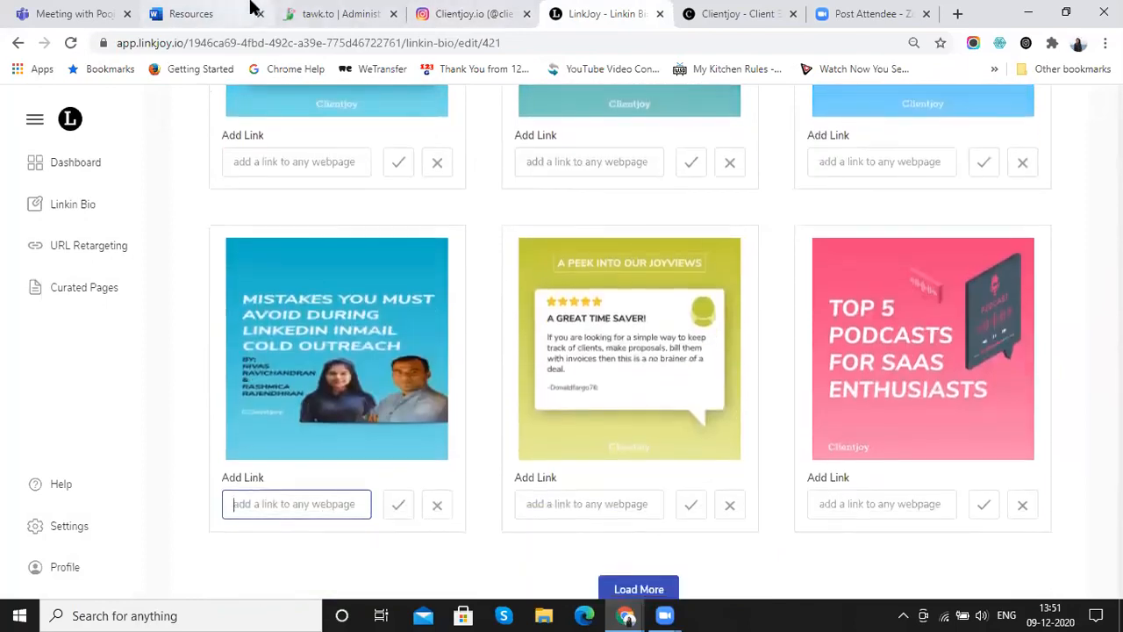
click(219, 13)
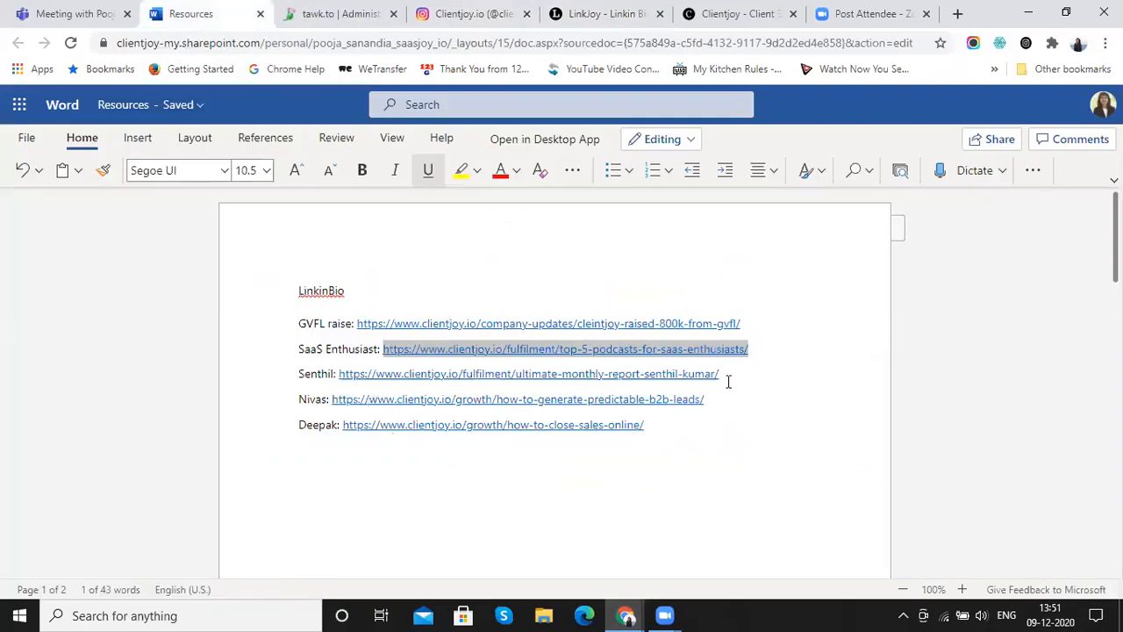
drag(711, 401, 329, 399)
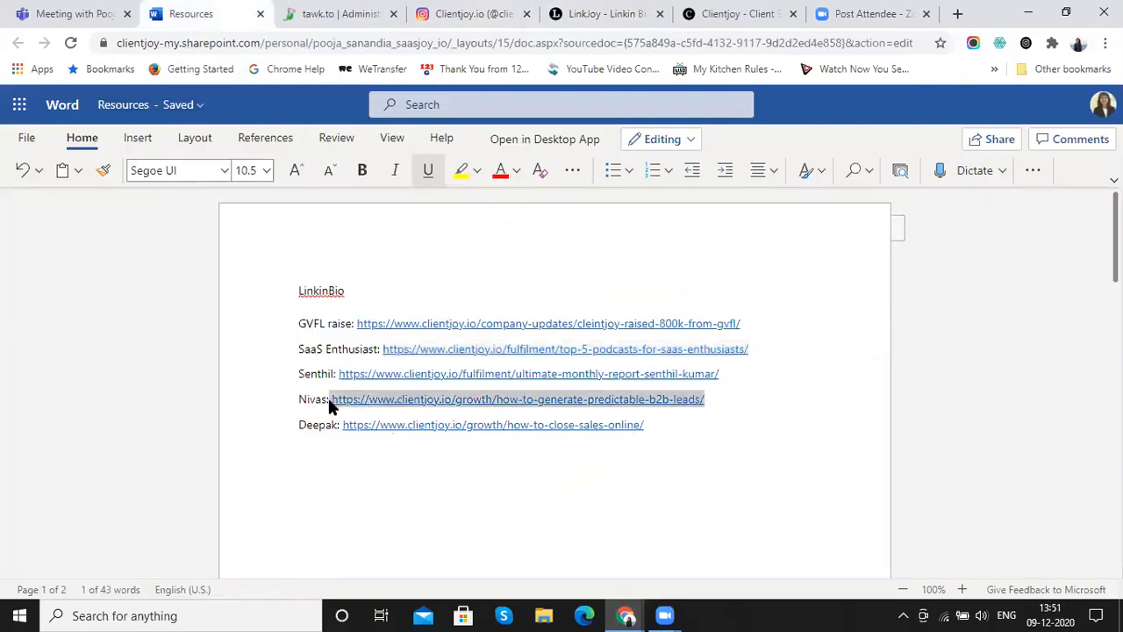
click(332, 399)
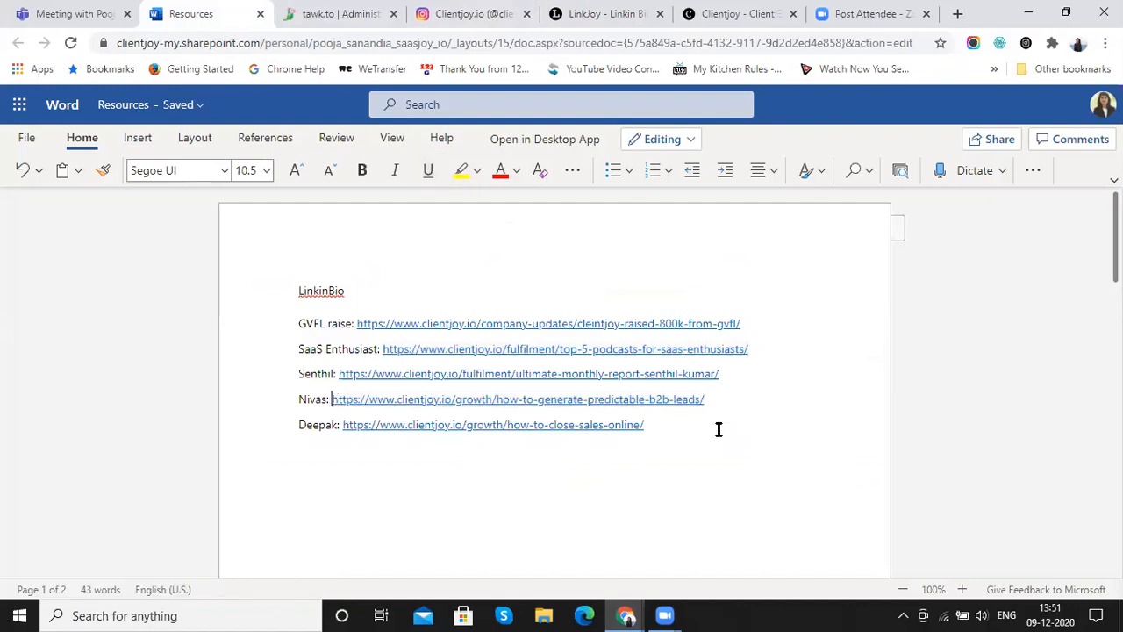
drag(719, 400, 333, 401)
key(ctrl+c)
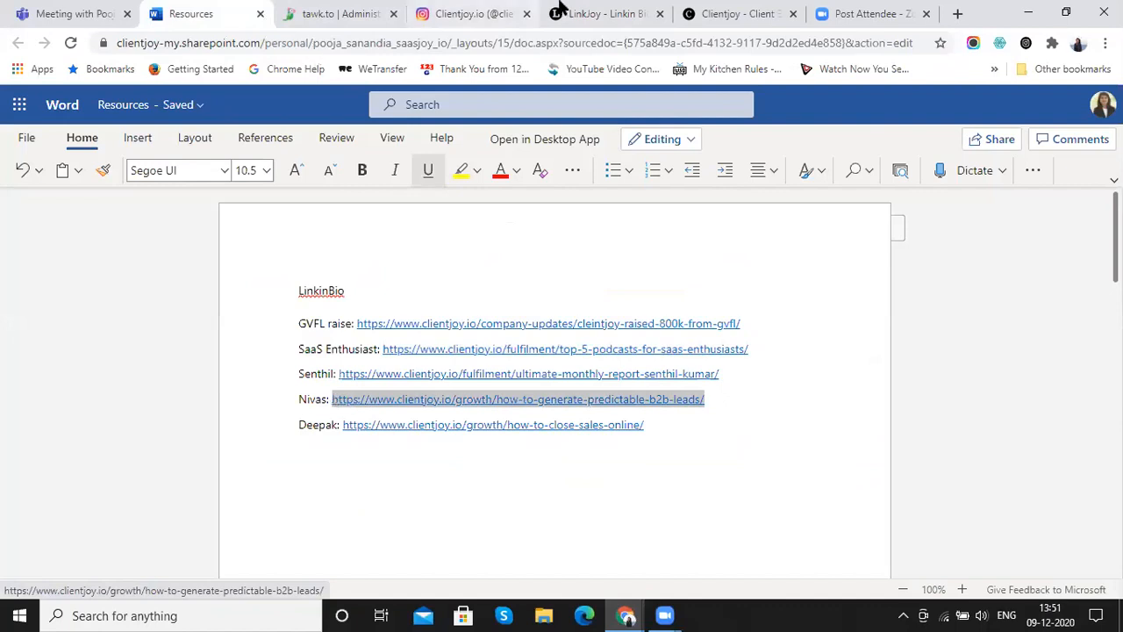
- Return to LinkJoy, paste the copied B2B leads URL as the cold outreach post's link, and save it
click(605, 13)
click(742, 10)
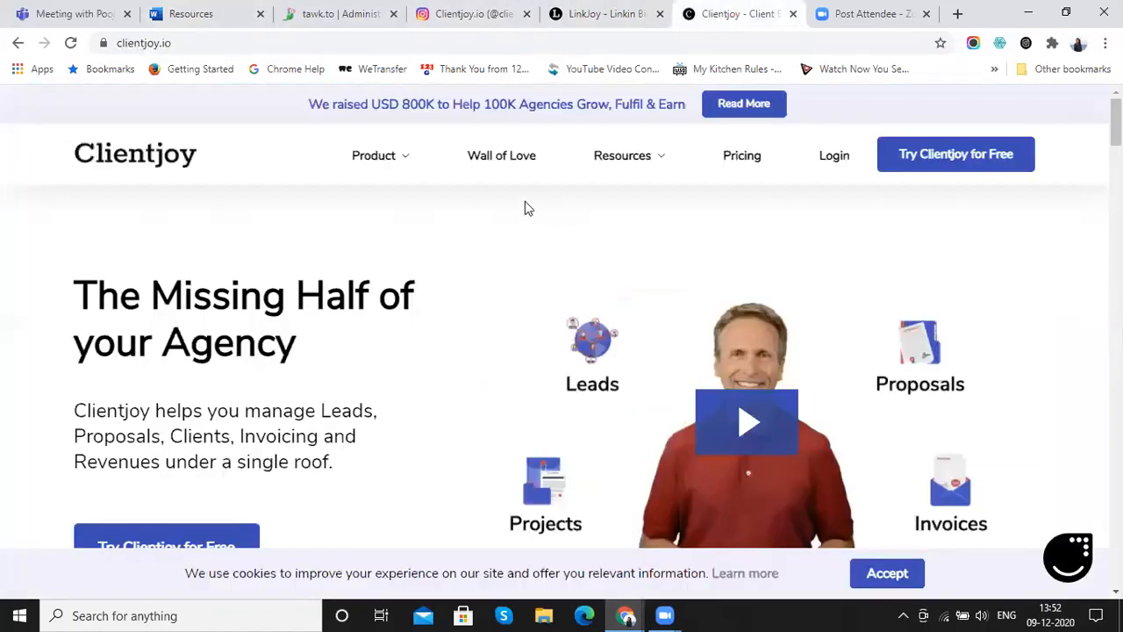
click(591, 11)
key(ctrl+v)
click(405, 511)
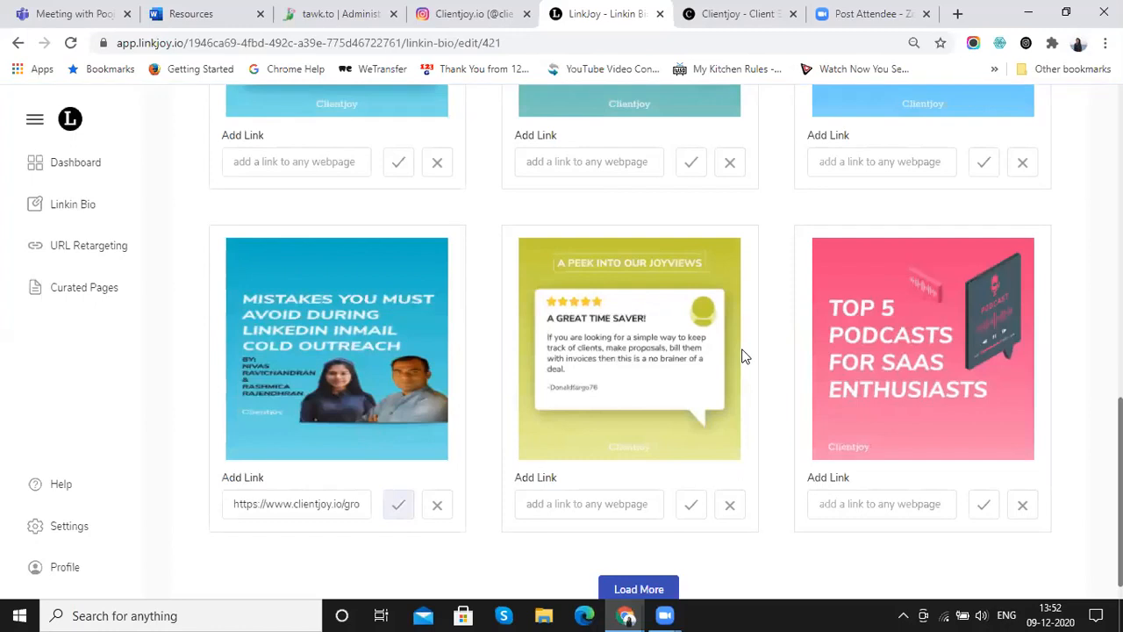
- Copy the top 5 podcasts article URL from the Resources document and save it in LinkJoy as the Top 5 Podcasts post's link
scroll(741, 355, down, 1)
click(883, 479)
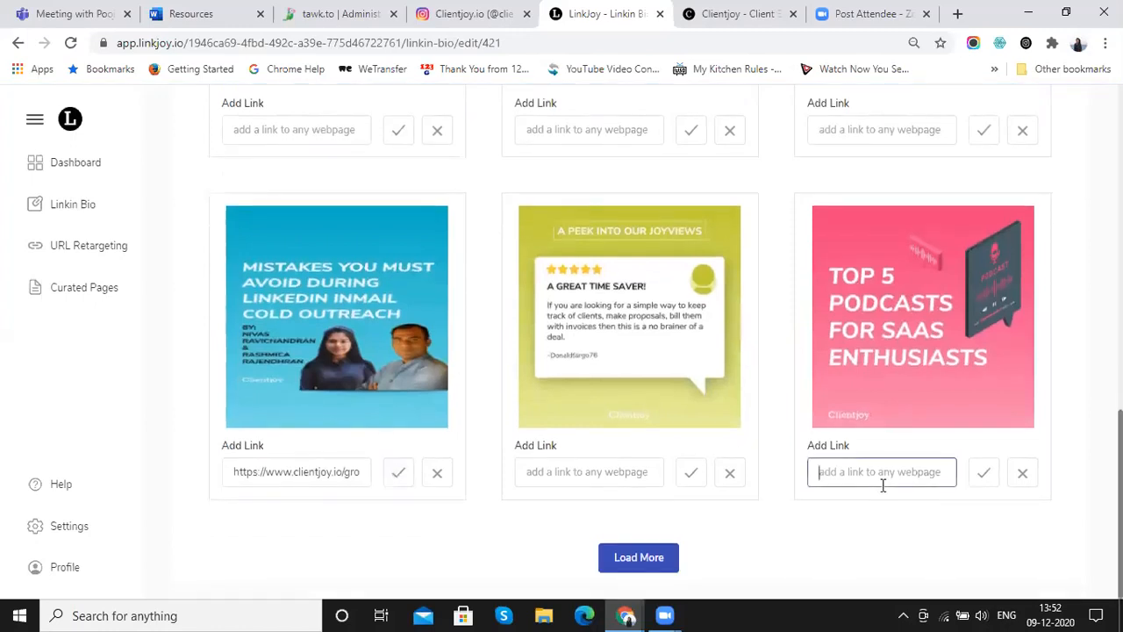
click(231, 11)
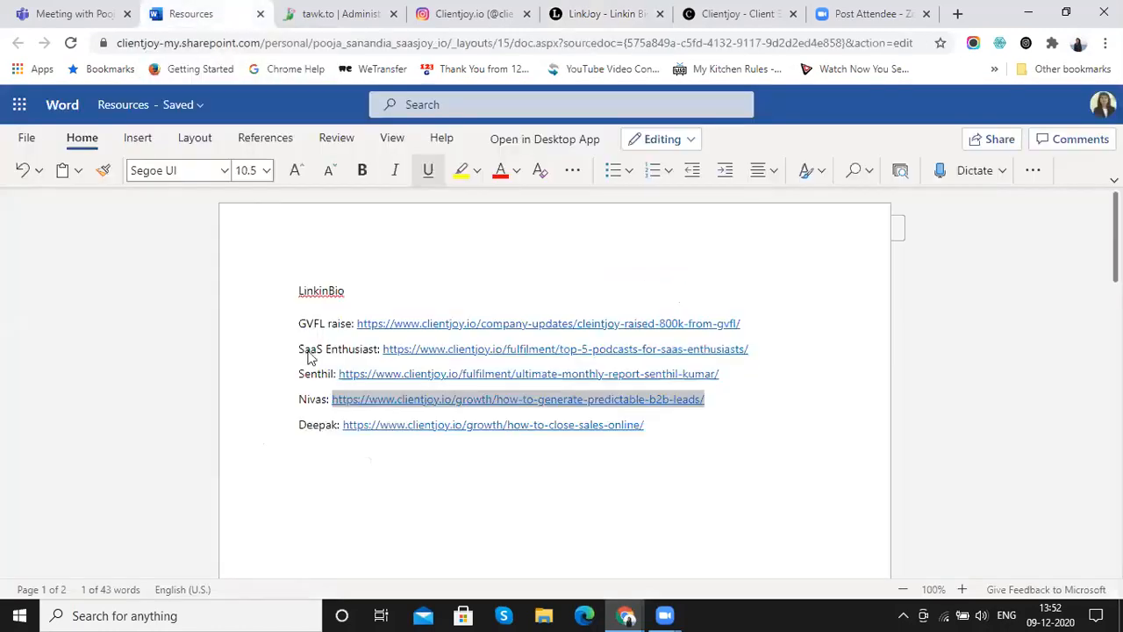
click(775, 351)
drag(775, 350, 383, 351)
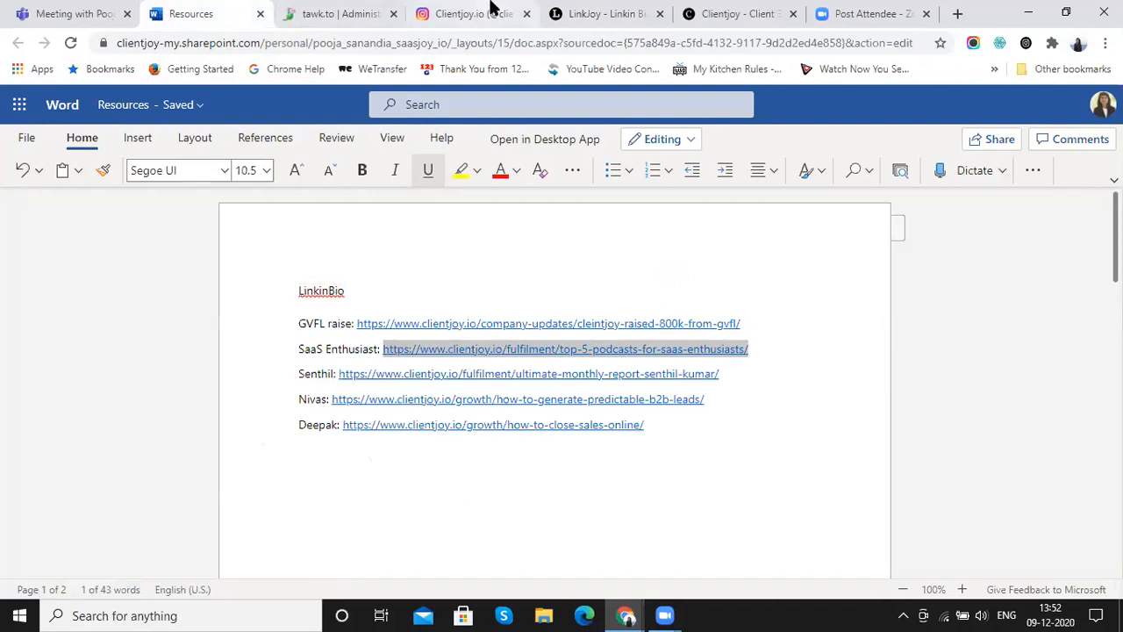
click(606, 13)
key(ctrl+v)
click(984, 473)
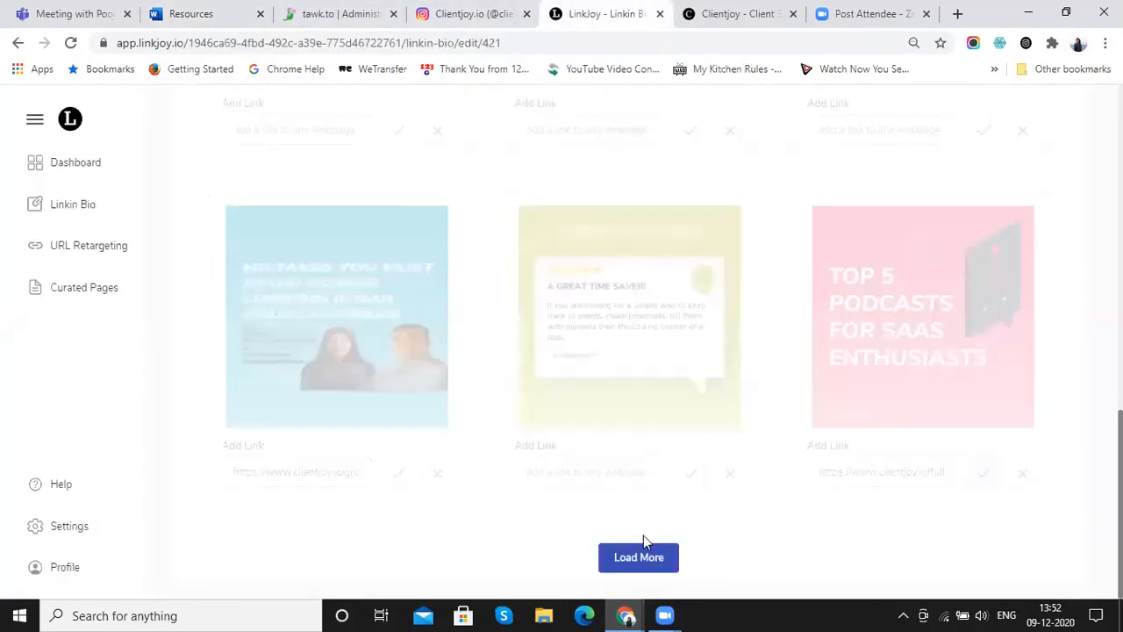
- Load more posts in the feed and save the GVFL raise URL from the Resources document as the $800K funding post's link
click(639, 560)
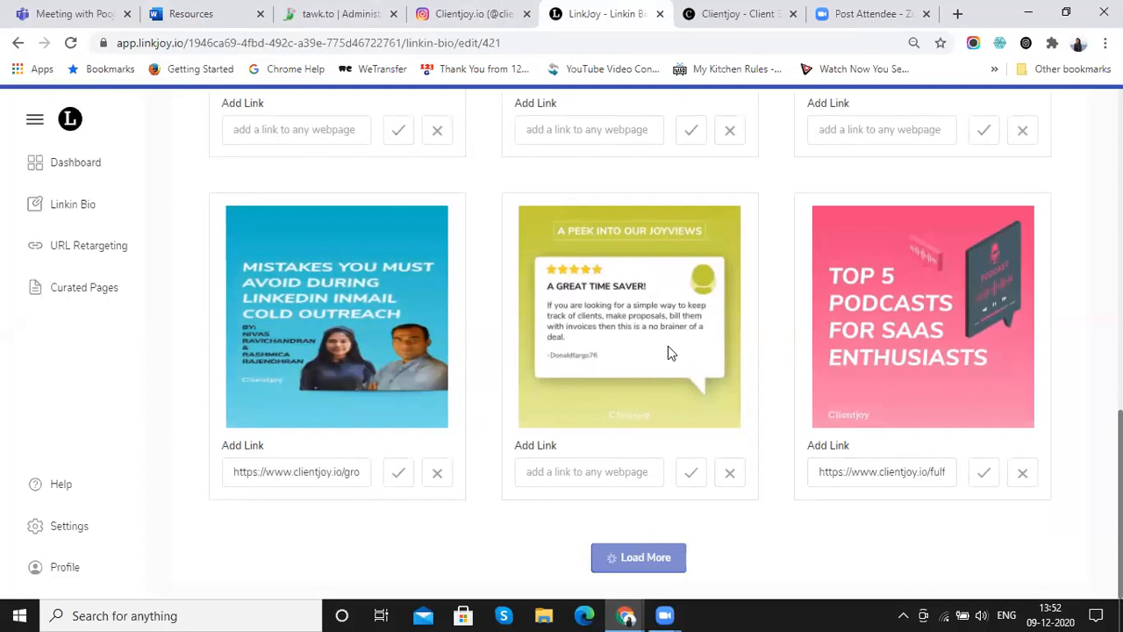
scroll(668, 351, down, 6)
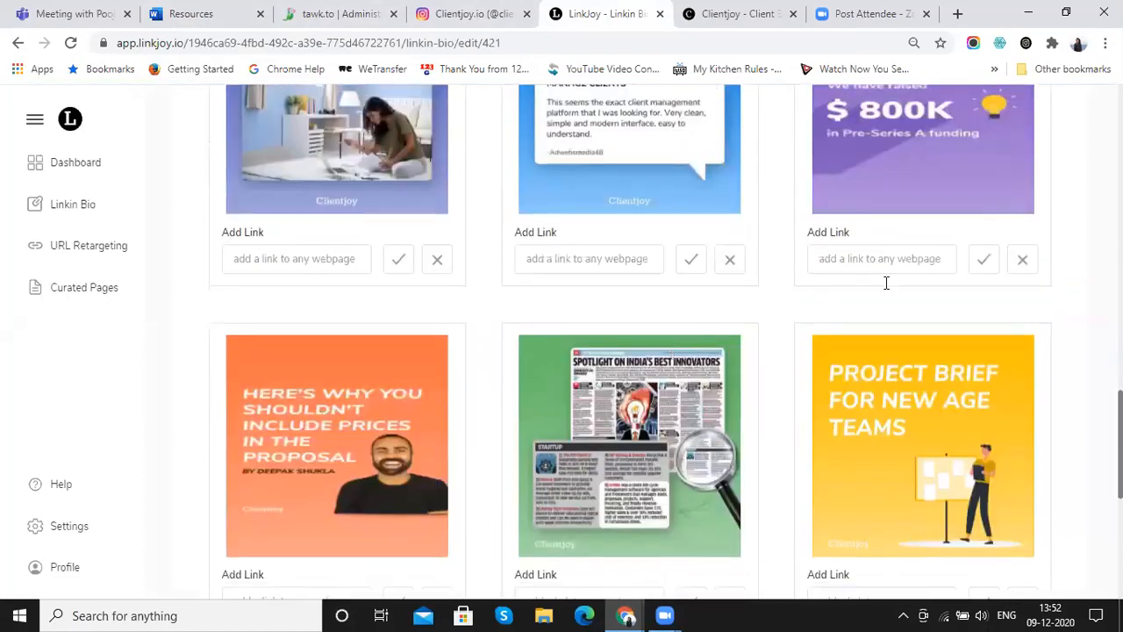
click(886, 279)
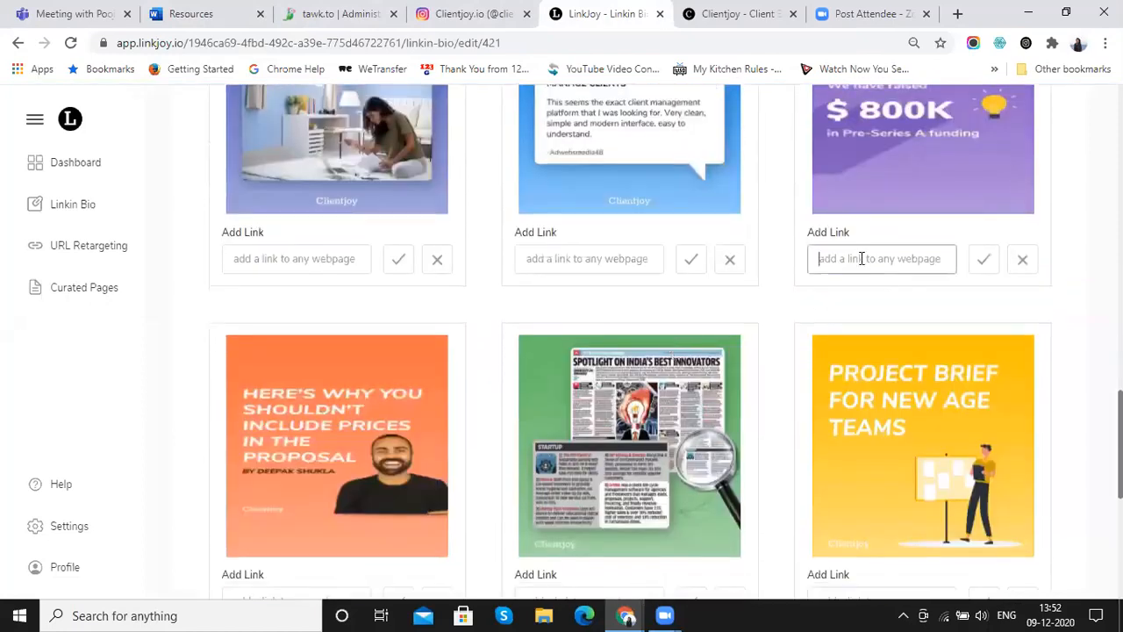
scroll(864, 236, up, 1)
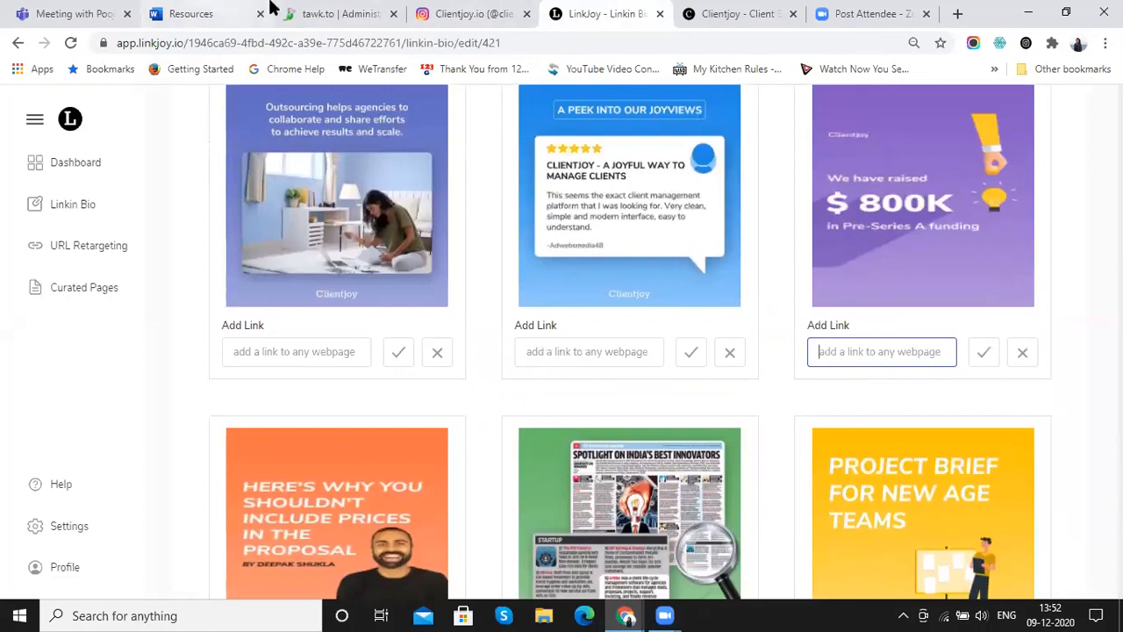
click(219, 11)
drag(762, 317, 358, 323)
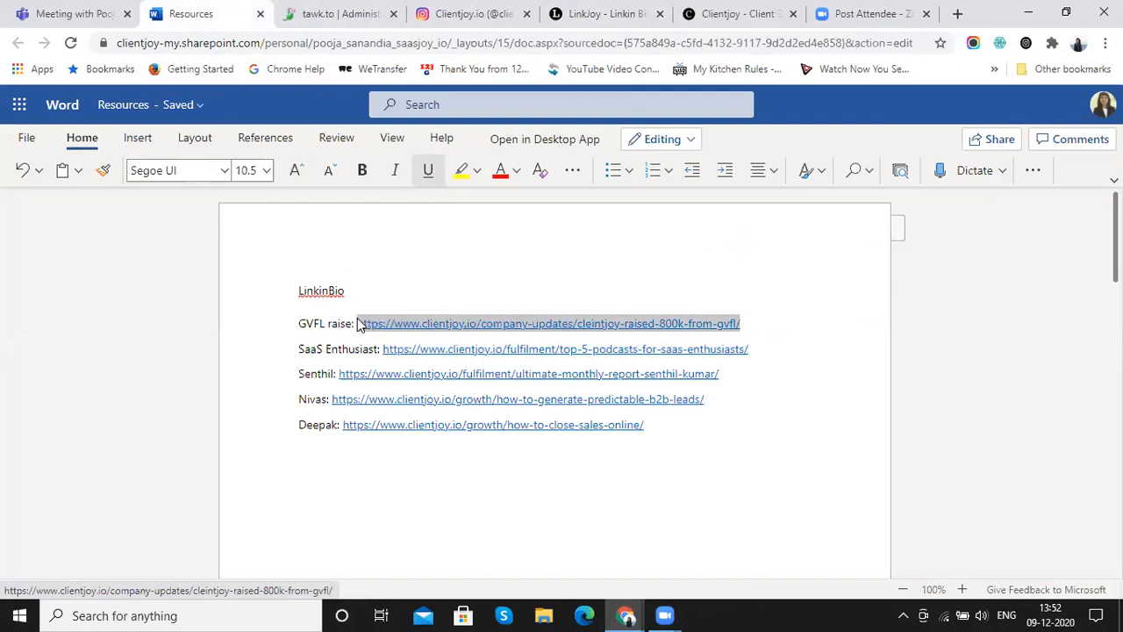
click(585, 13)
key(ctrl+v)
click(986, 354)
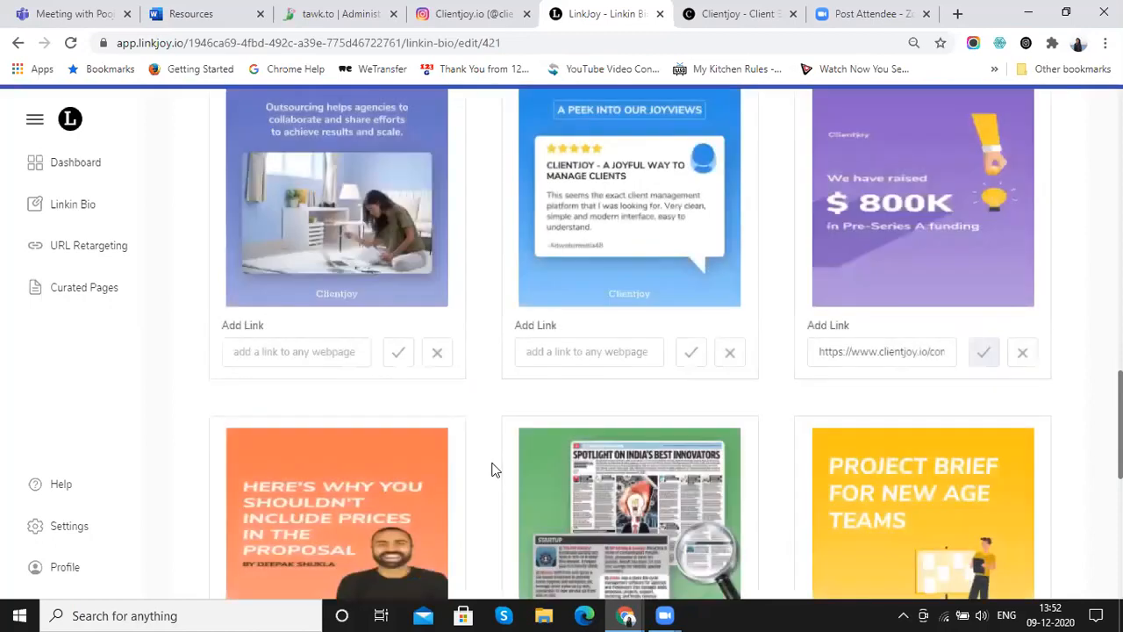
- Copy the how-to-close-sales-online URL from the Resources document and save it in LinkJoy as the link of the post about prices in proposals
scroll(493, 467, down, 2)
click(353, 499)
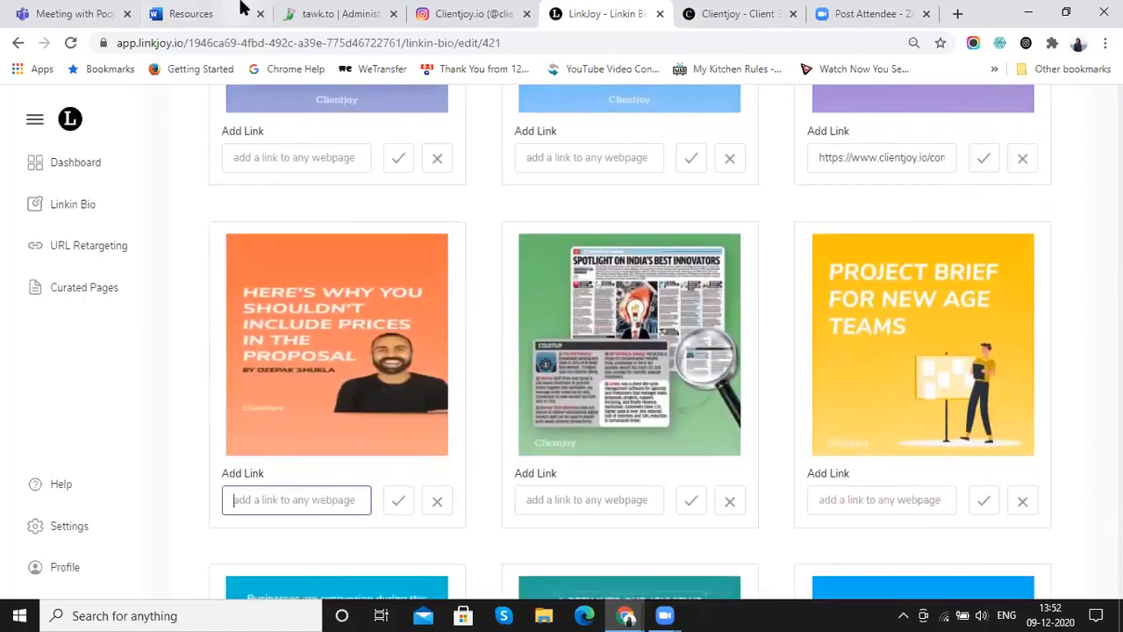
click(237, 13)
drag(645, 427, 340, 425)
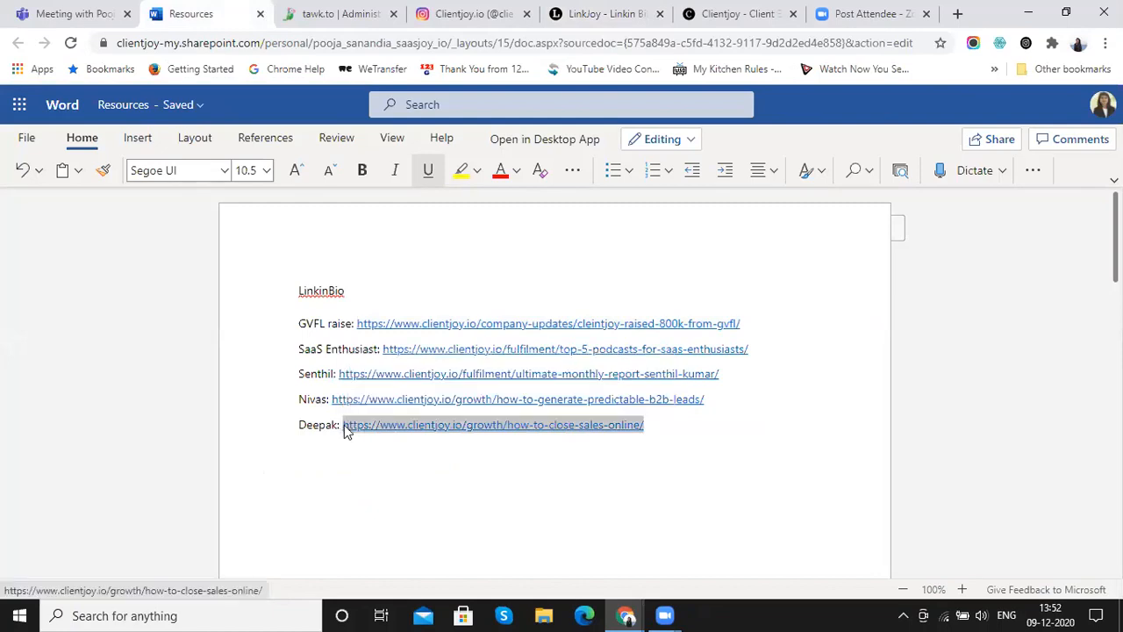
key(ctrl+c)
key(ctrl+5)
click(275, 509)
key(ctrl+v)
click(399, 502)
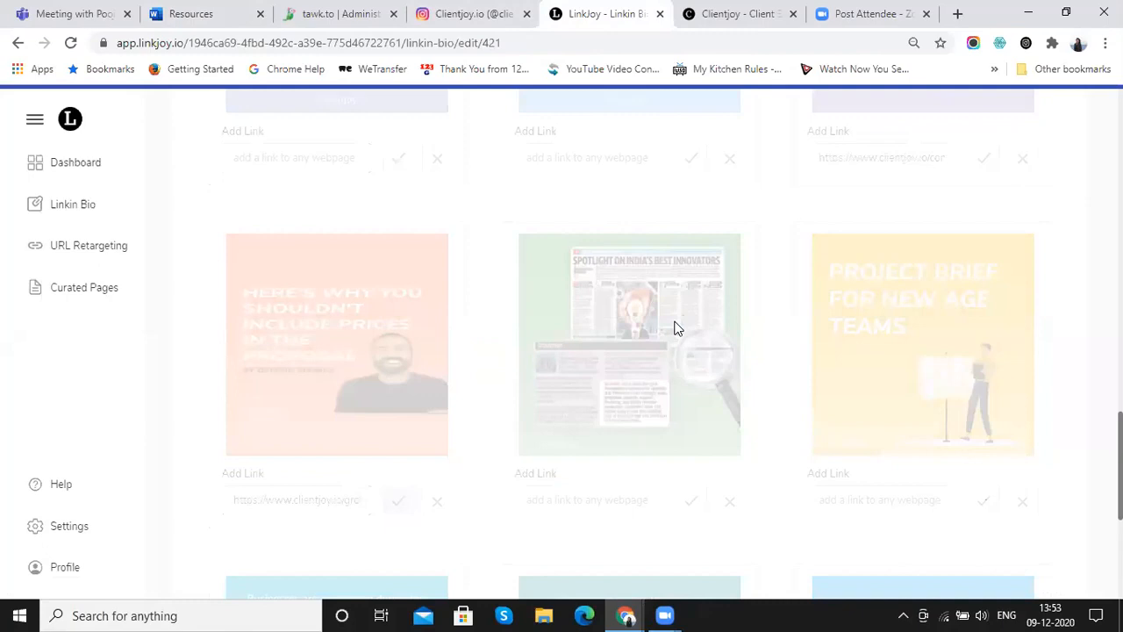
- Open the campaign's profile settings and upload cuCfIWHJ.jpg from Downloads as the profile photo
scroll(674, 328, up, 10)
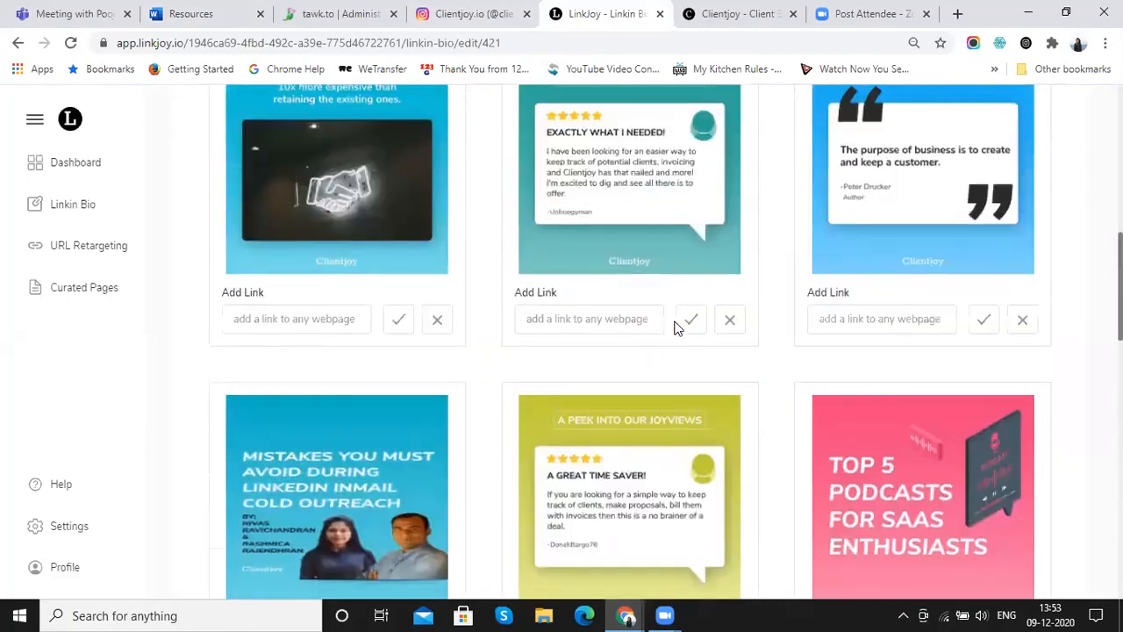
scroll(675, 327, up, 10)
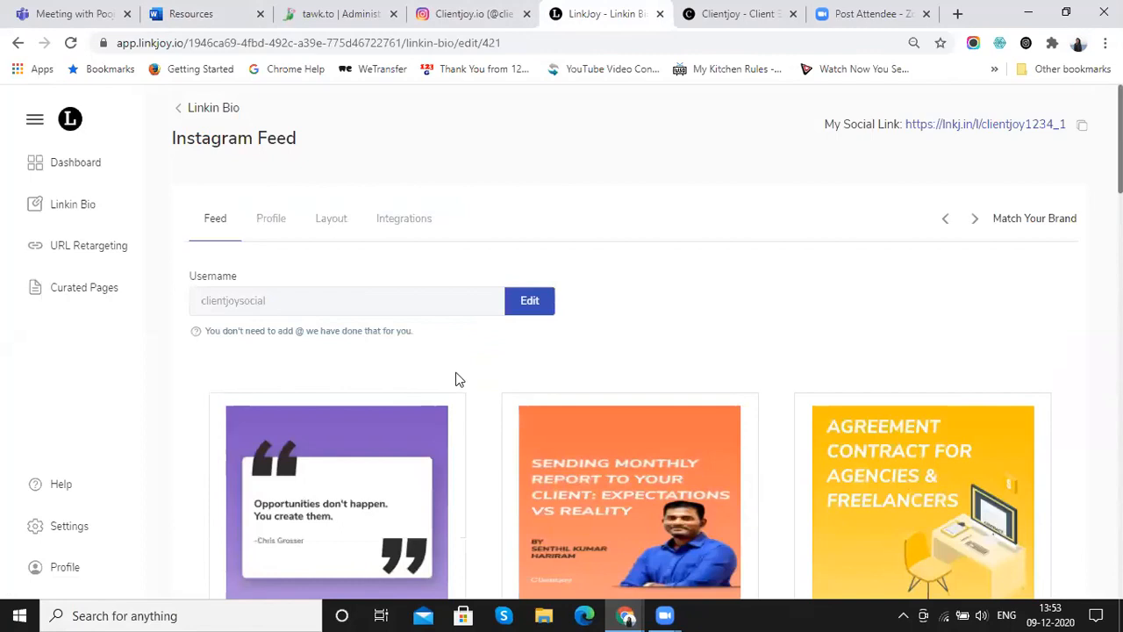
click(279, 228)
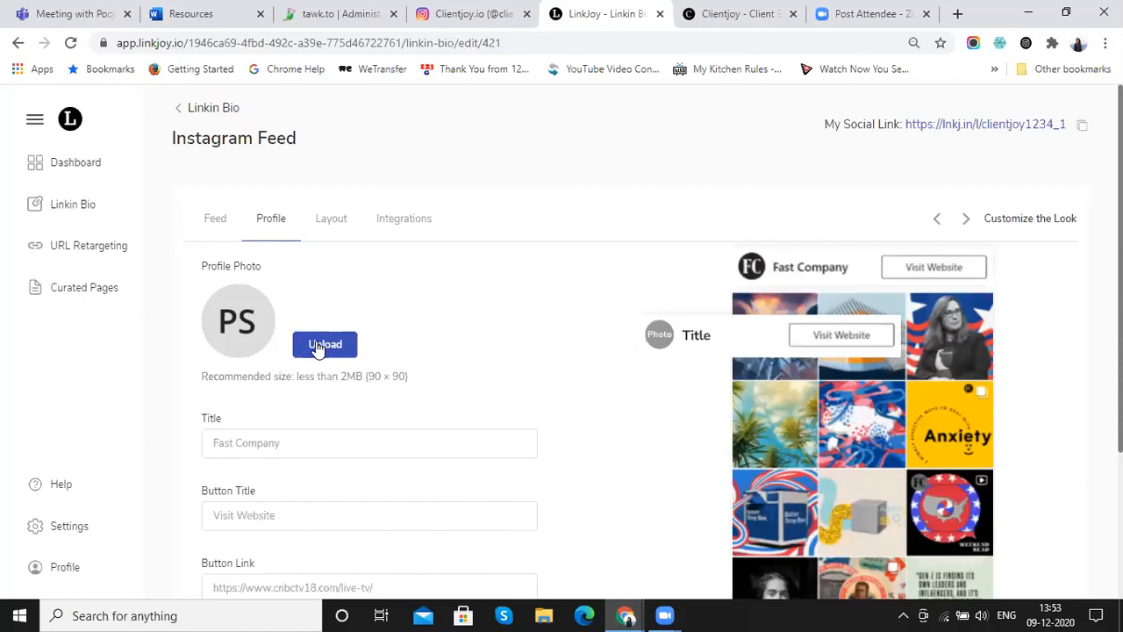
click(318, 344)
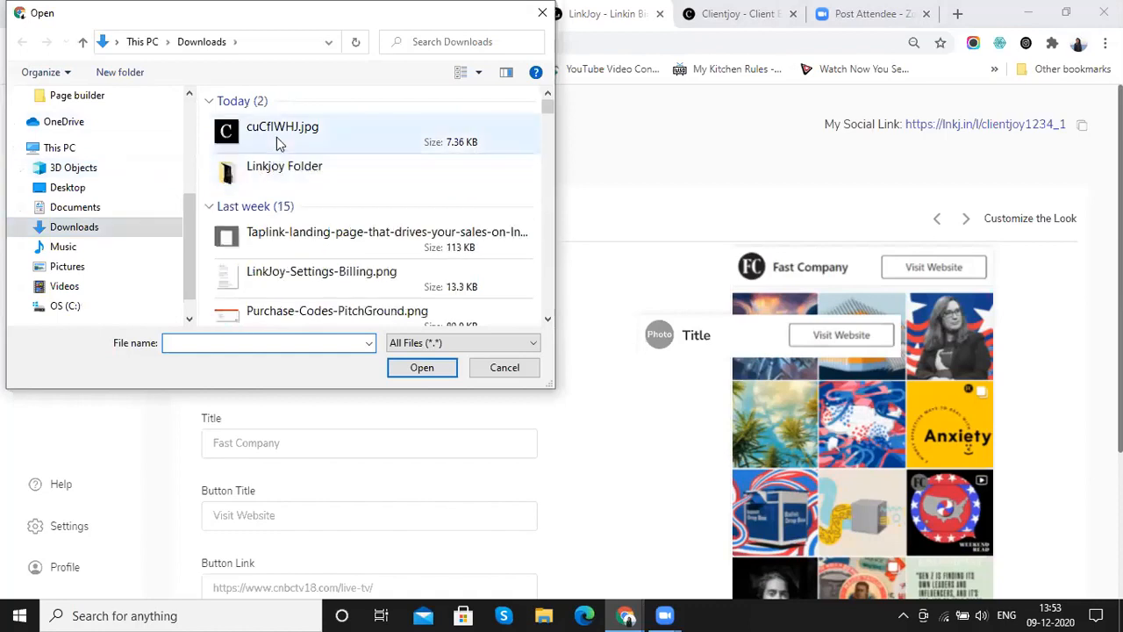
click(277, 143)
click(412, 368)
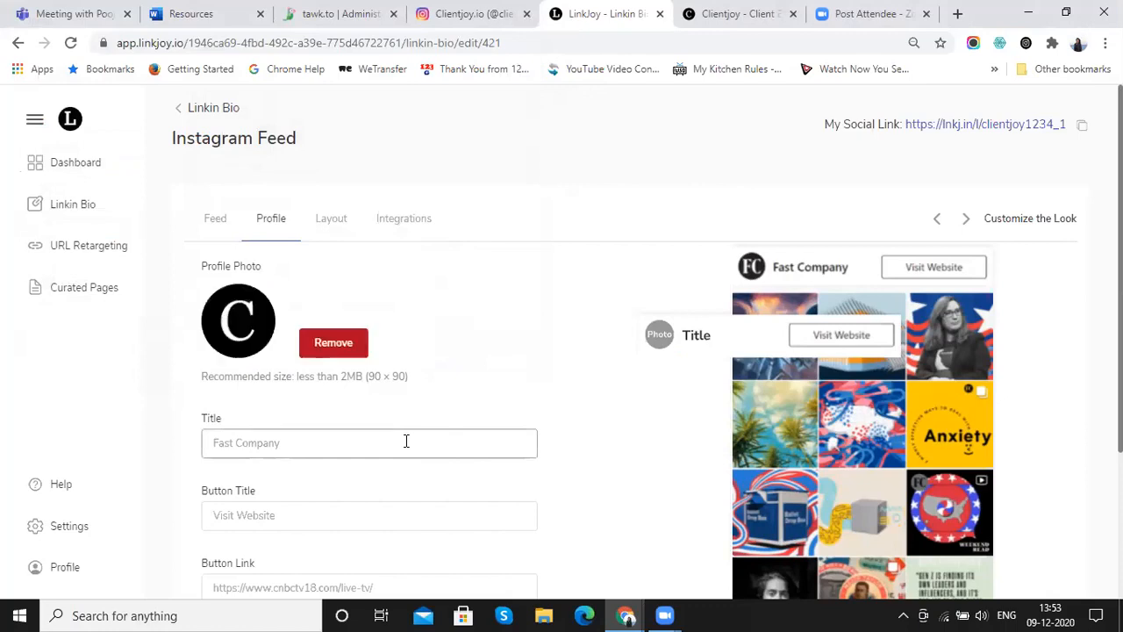
- Set the profile title to "Clientjoy" and the button title to "Visit Us"
click(306, 444)
text(Clientjoy)
click(322, 514)
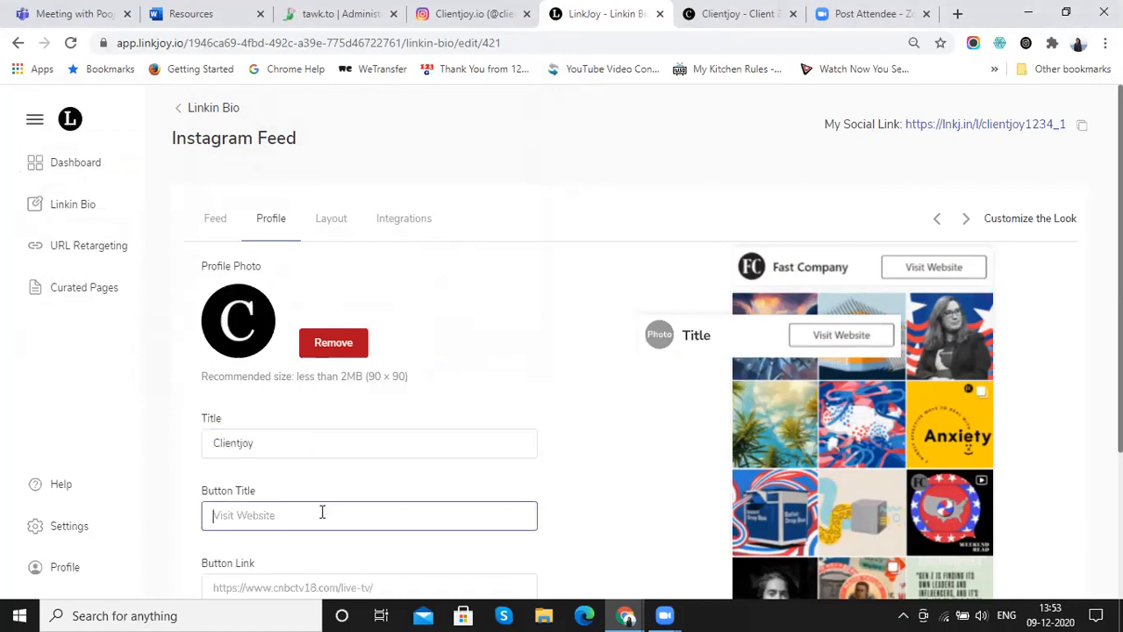
scroll(322, 513, down, 1)
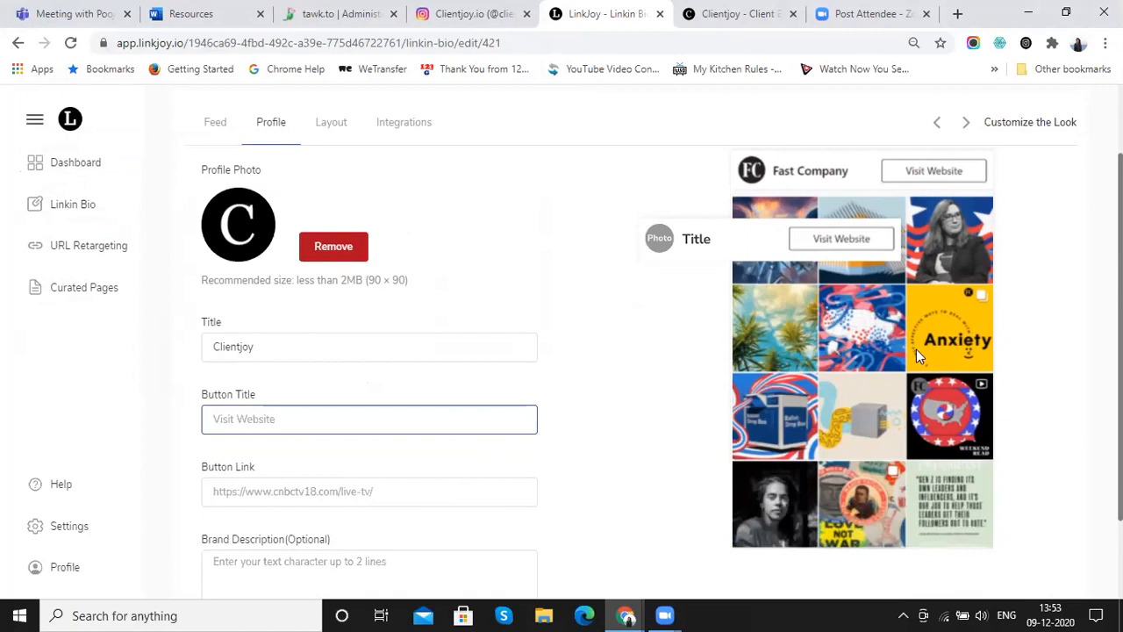
text(Visit Web)
key(BackSpace)
key(BackSpace)
key(BackSpace)
text(Us)
scroll(294, 415, down, 1)
click(291, 400)
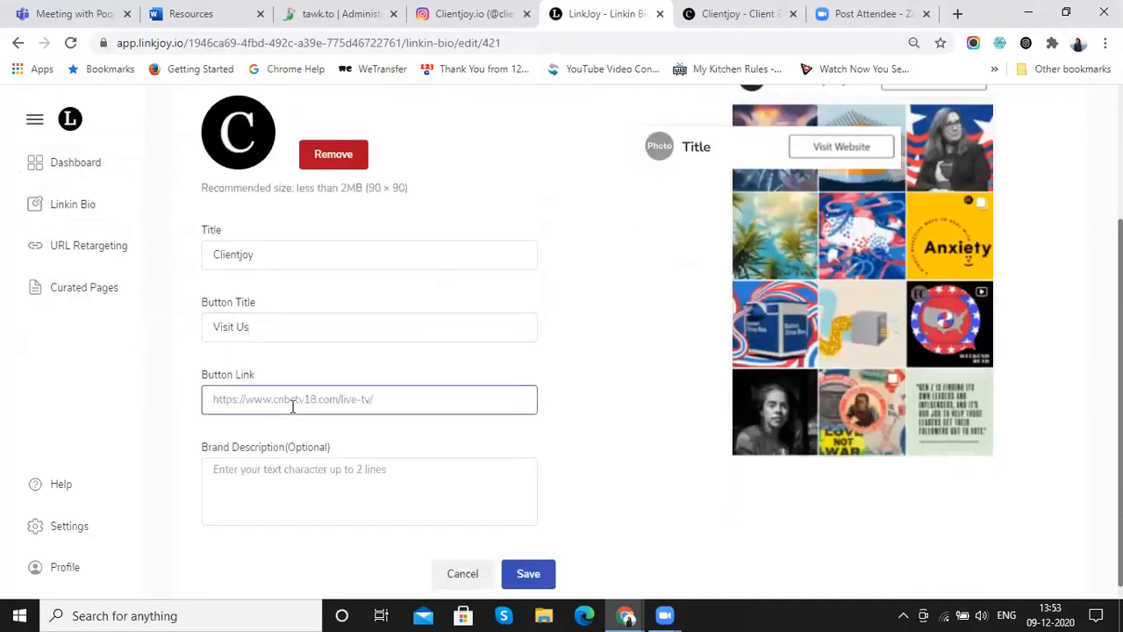
click(783, 8)
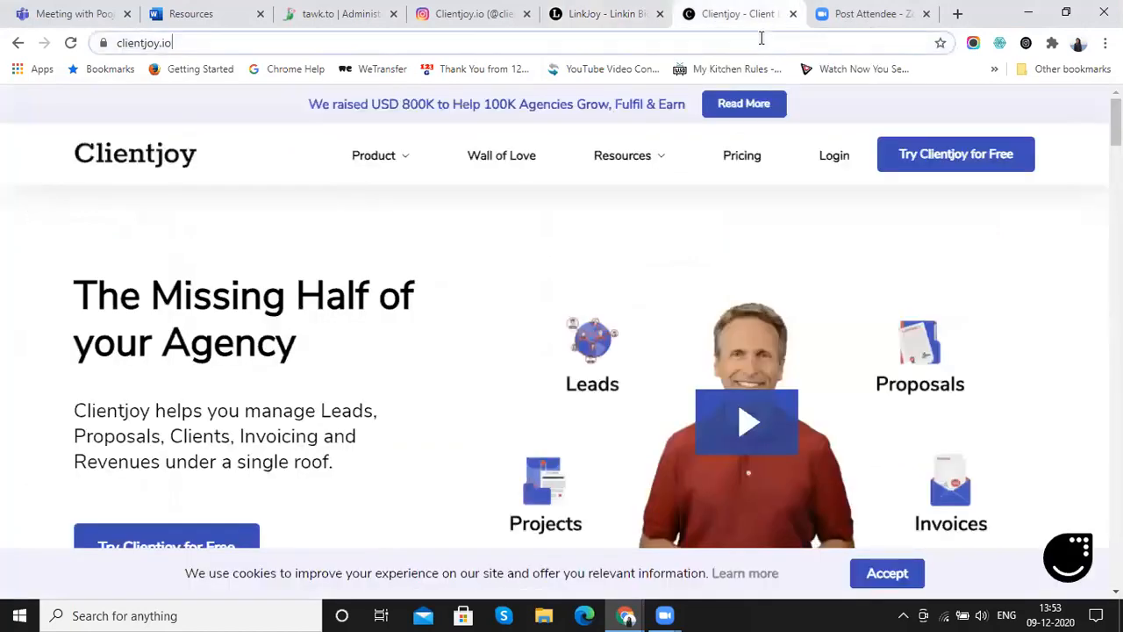
click(761, 37)
click(614, 11)
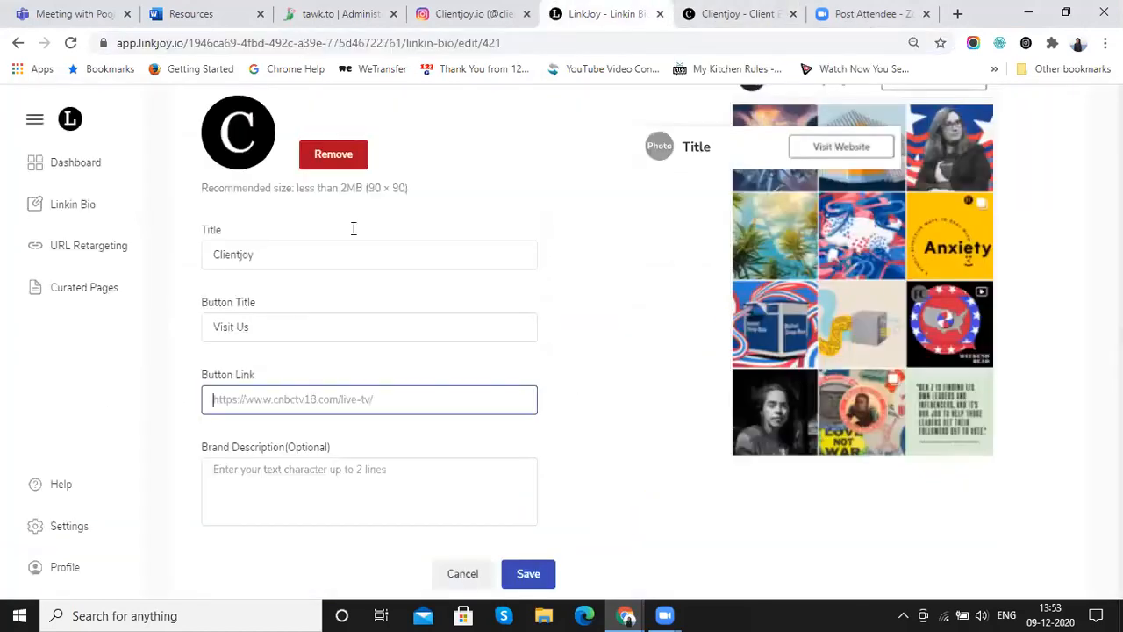
key(ctrl+v)
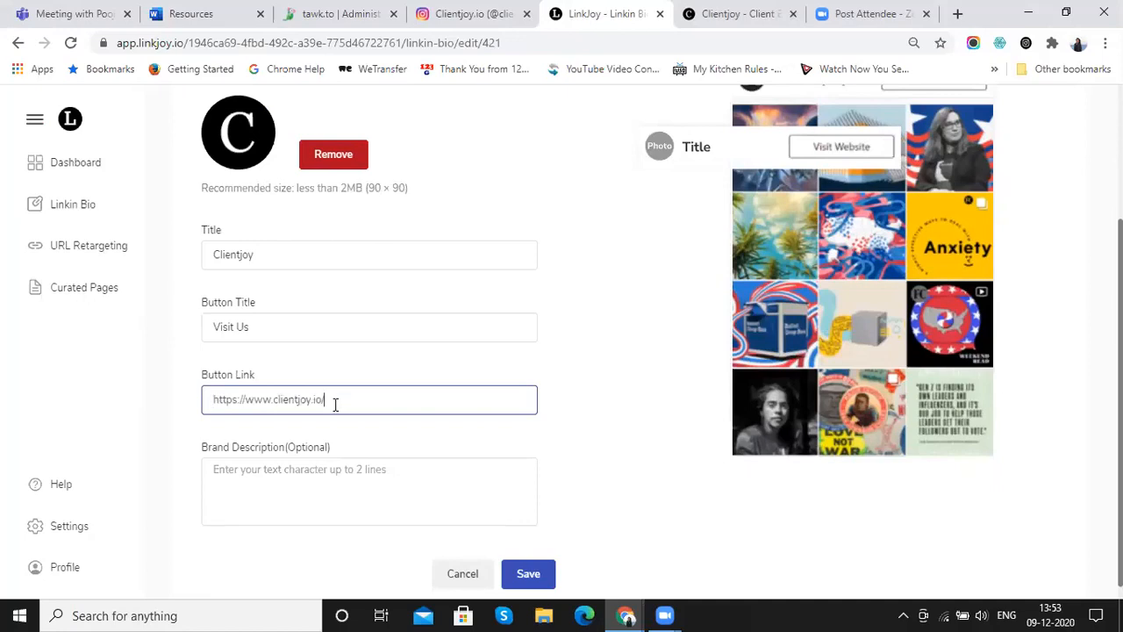
click(360, 470)
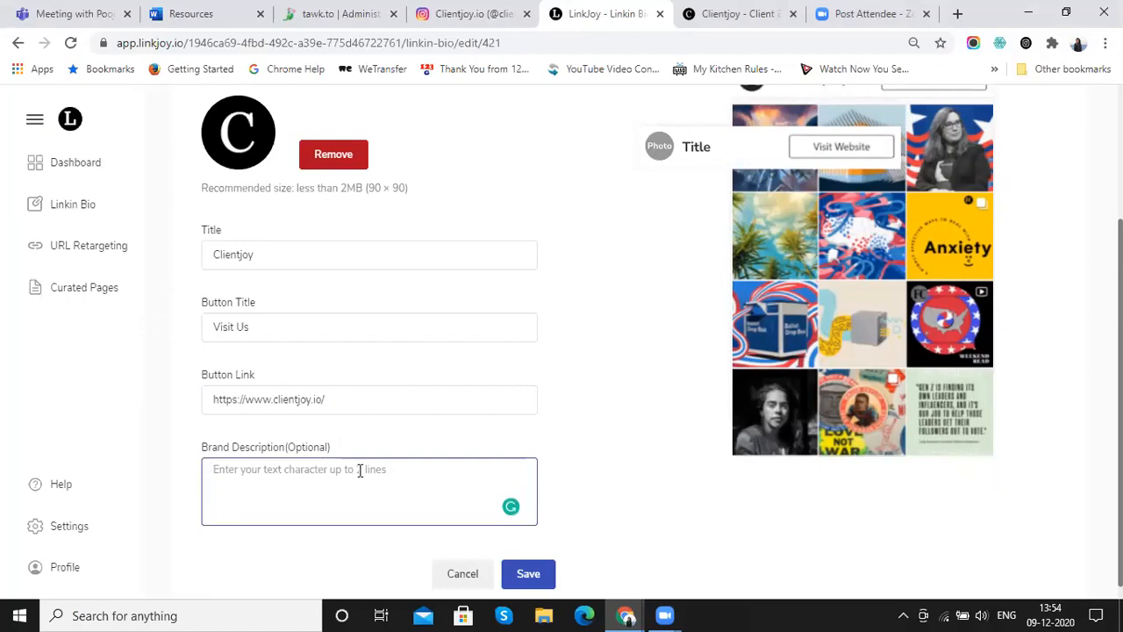
text(We)
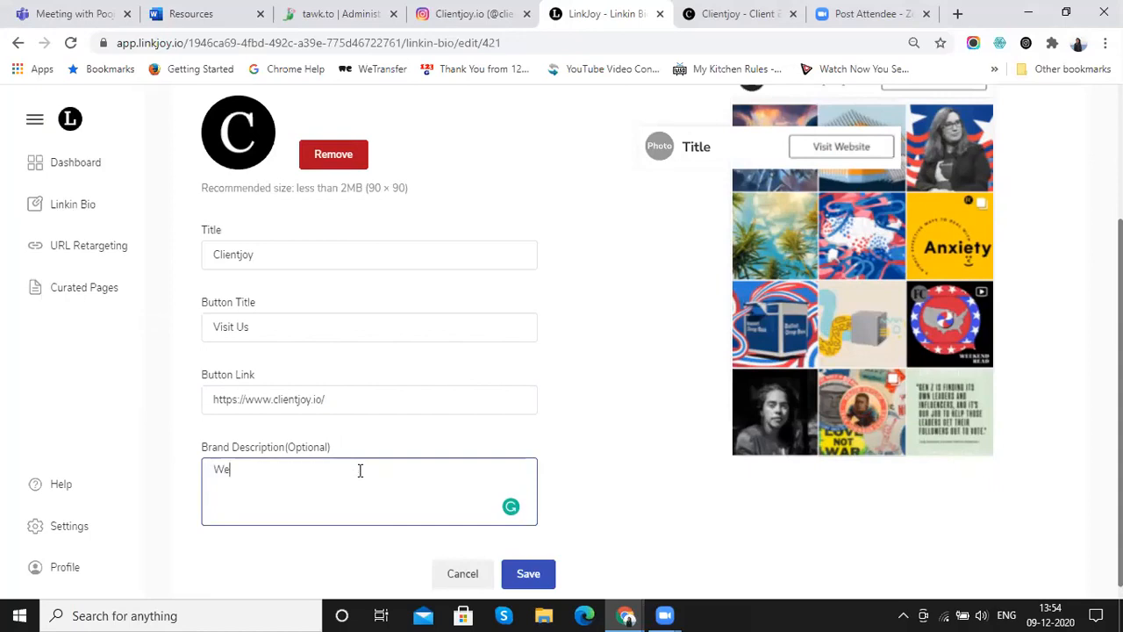
click(717, 7)
drag(75, 405, 253, 437)
click(647, 9)
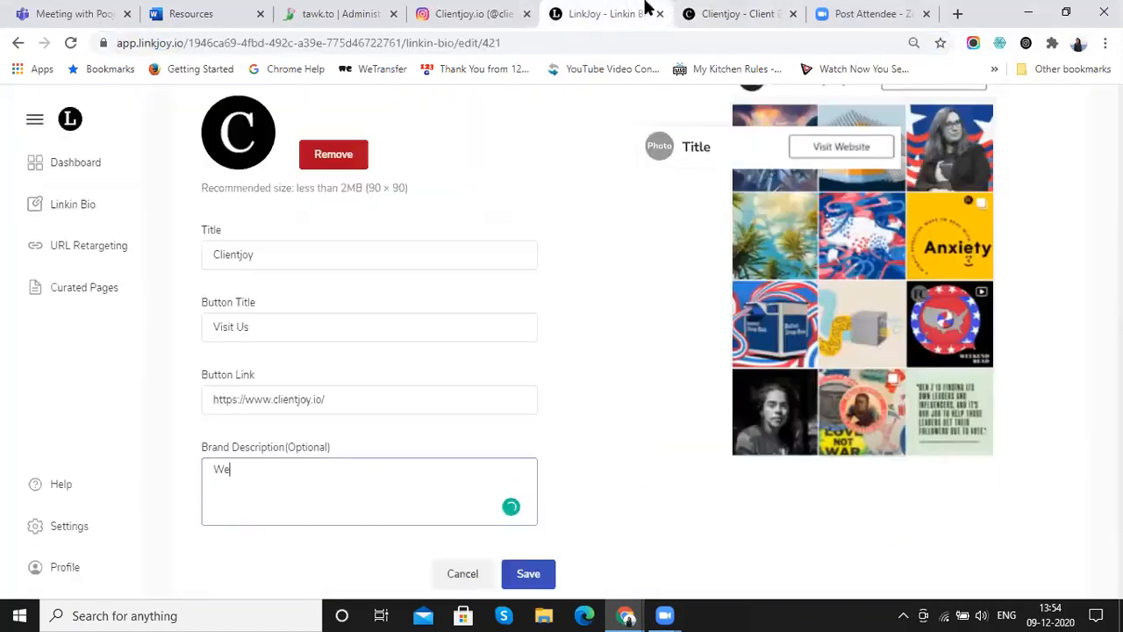
click(735, 8)
- Copy the bio text from Clientjoy's Instagram profile, replace the LinkJoy brand description with it, and save the profile settings
click(497, 8)
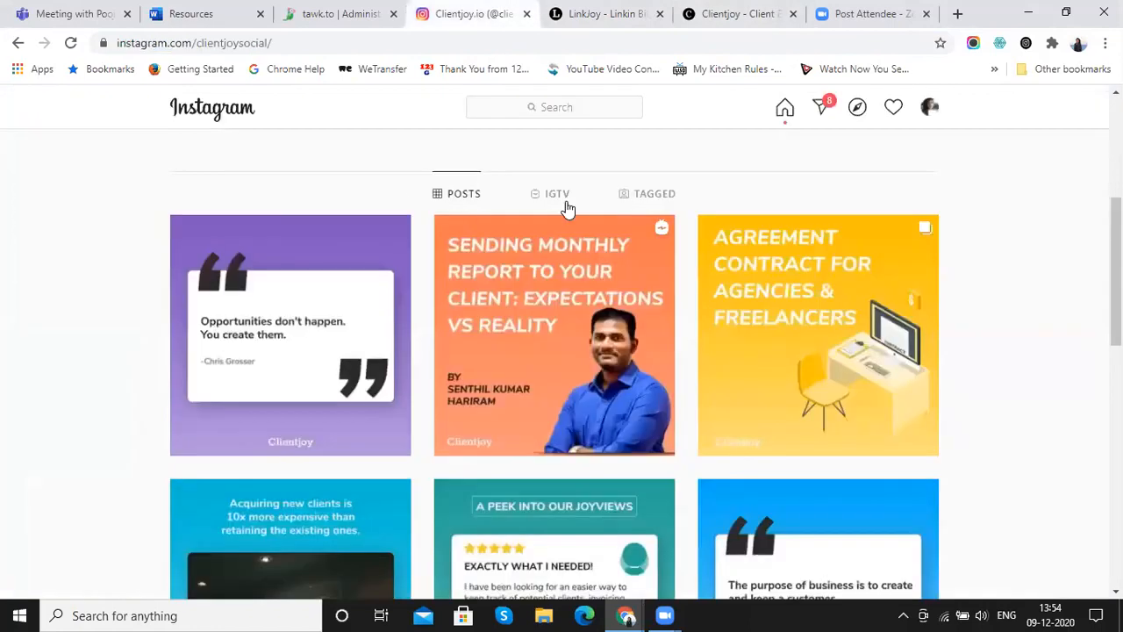
scroll(566, 209, up, 4)
drag(436, 264, 808, 290)
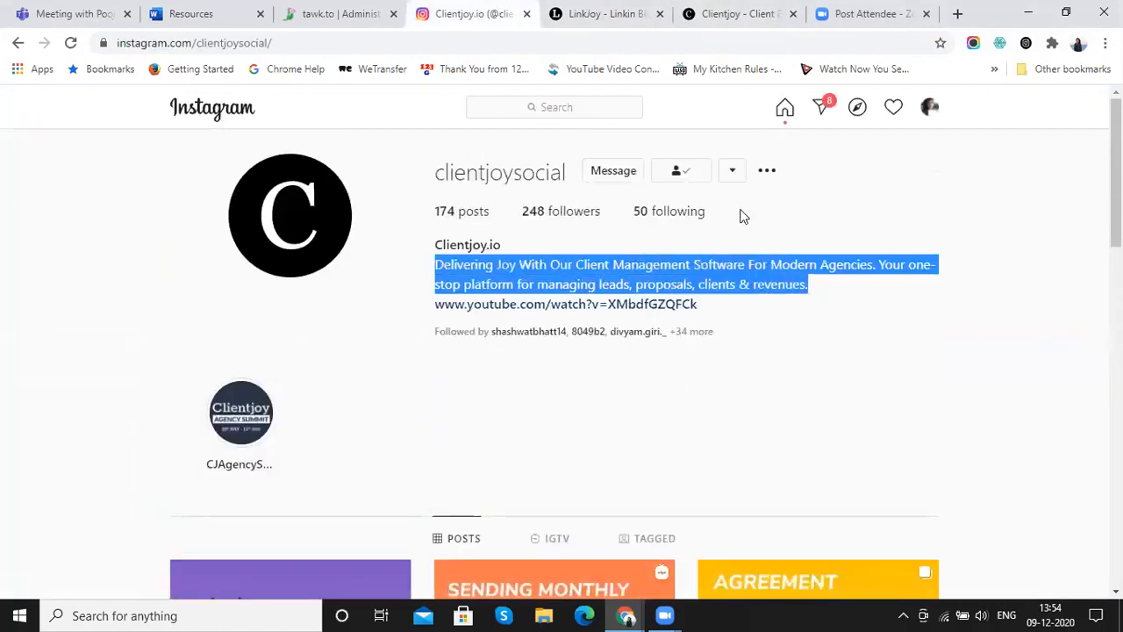
click(737, 10)
click(624, 9)
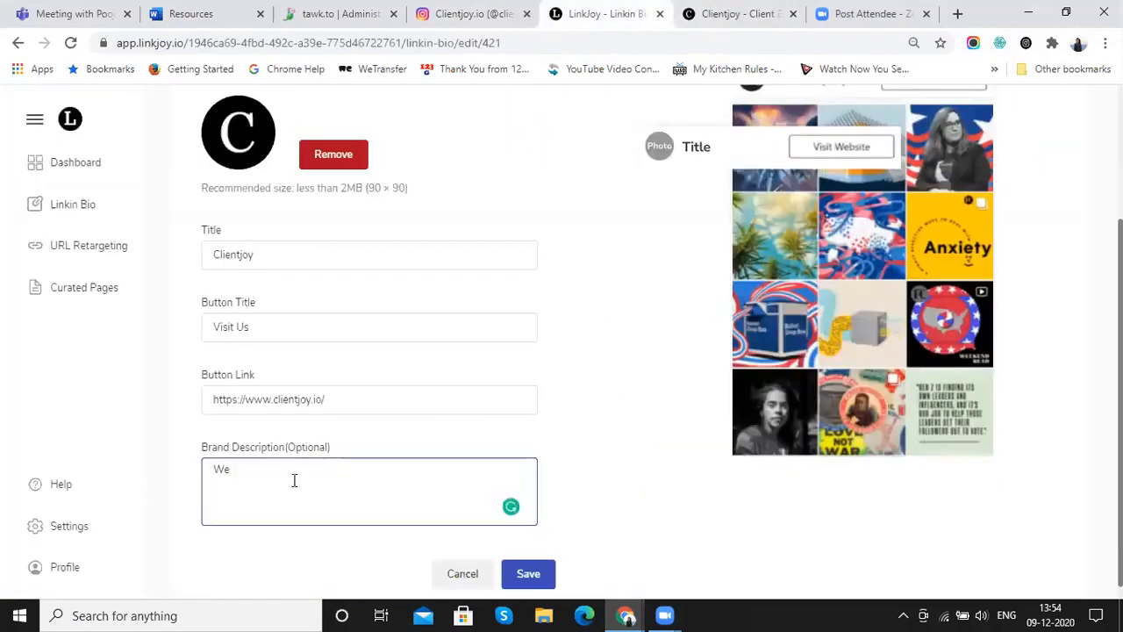
key(BackSpace)
key(BackSpace)
key(ctrl+v)
scroll(292, 484, down, 1)
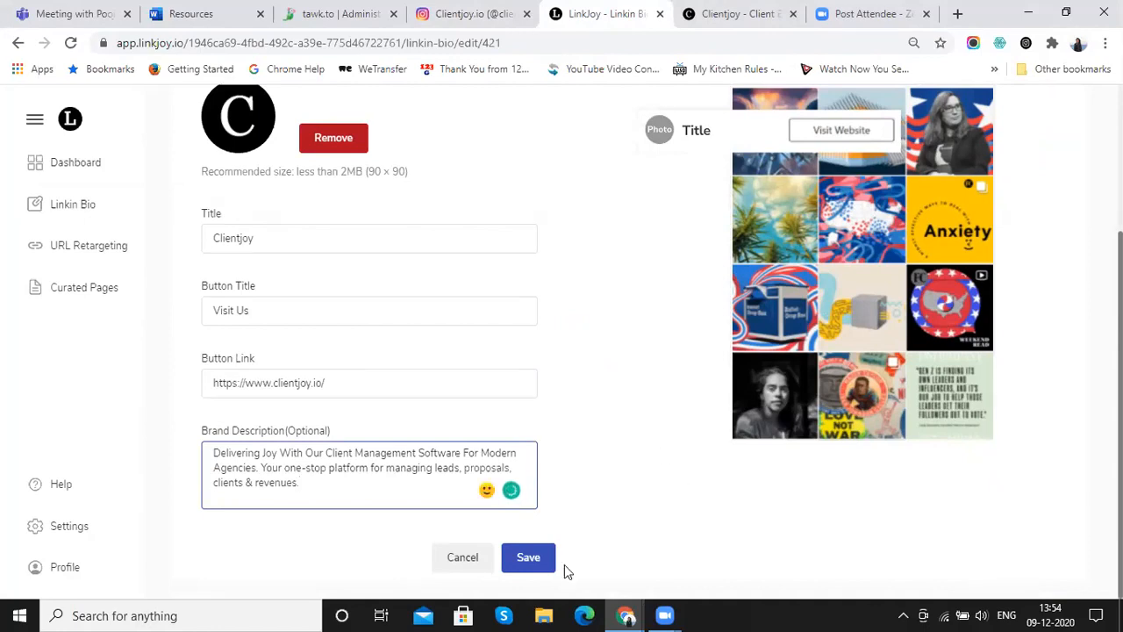
click(522, 560)
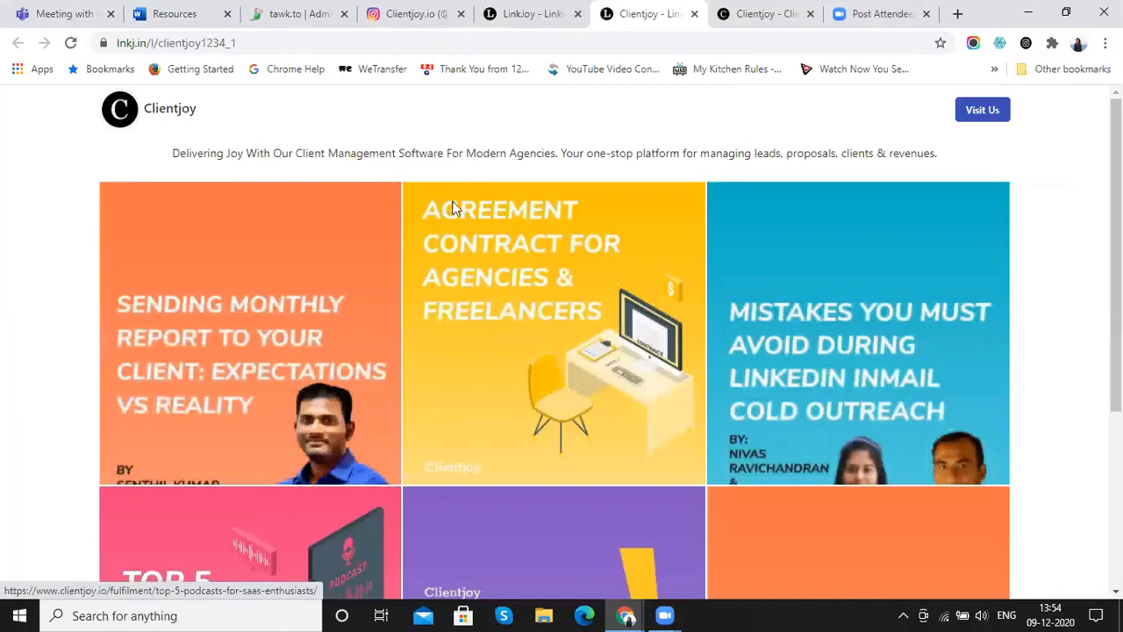
- Review the published Linkin Bio page, including its header, brand description and grid of linked posts
scroll(371, 295, down, 4)
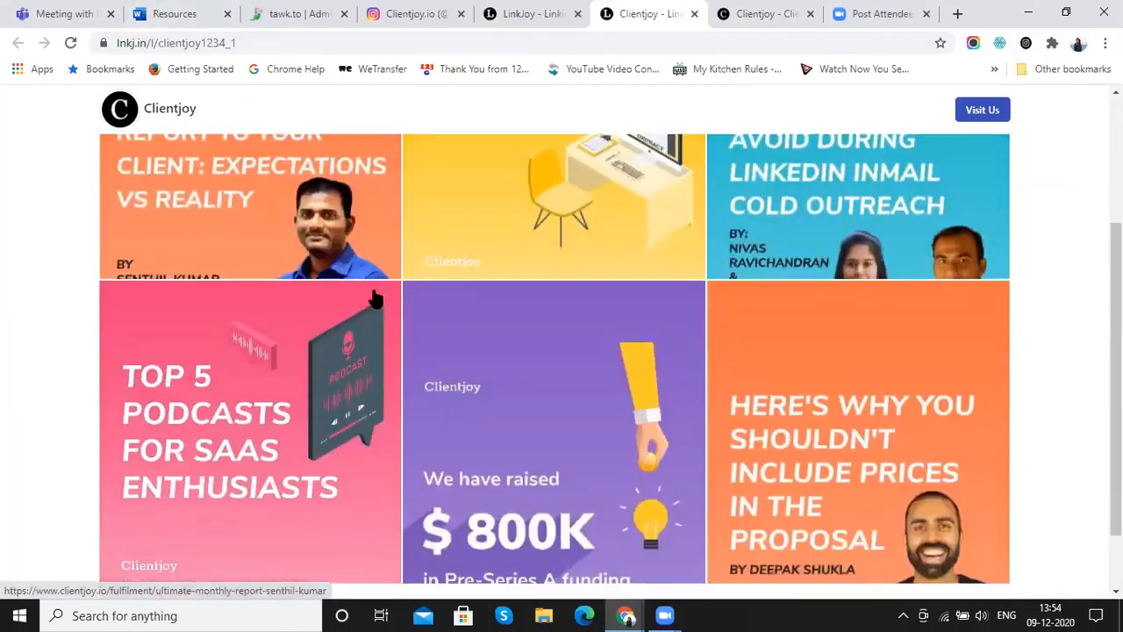
scroll(371, 295, up, 2)
scroll(371, 295, up, 1)
scroll(371, 296, down, 3)
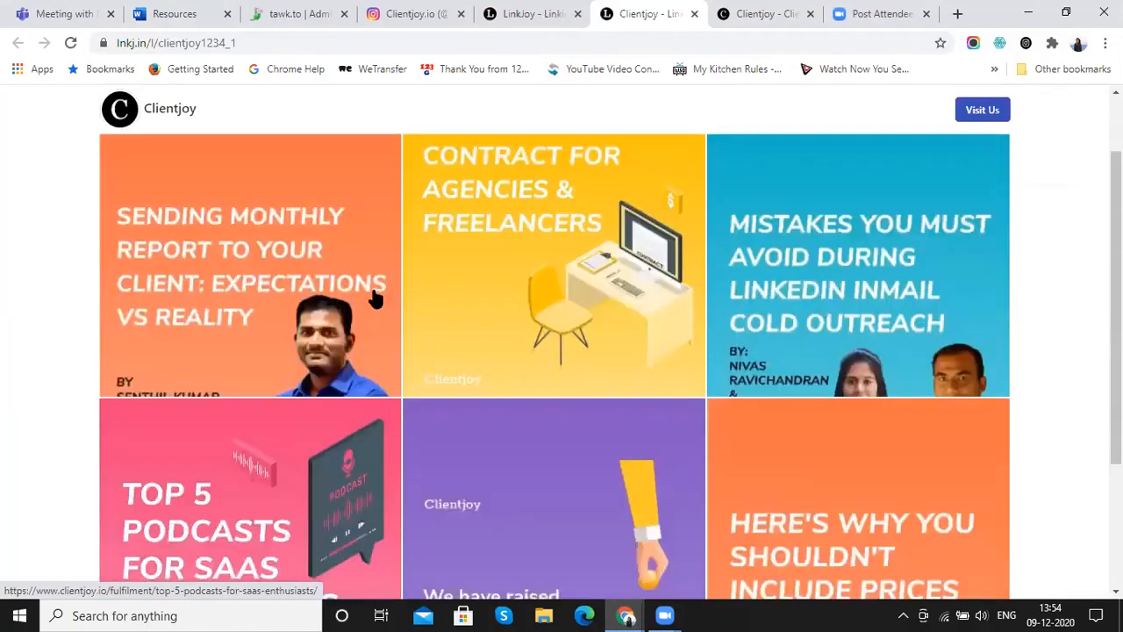
scroll(371, 296, up, 2)
scroll(371, 296, up, 2)
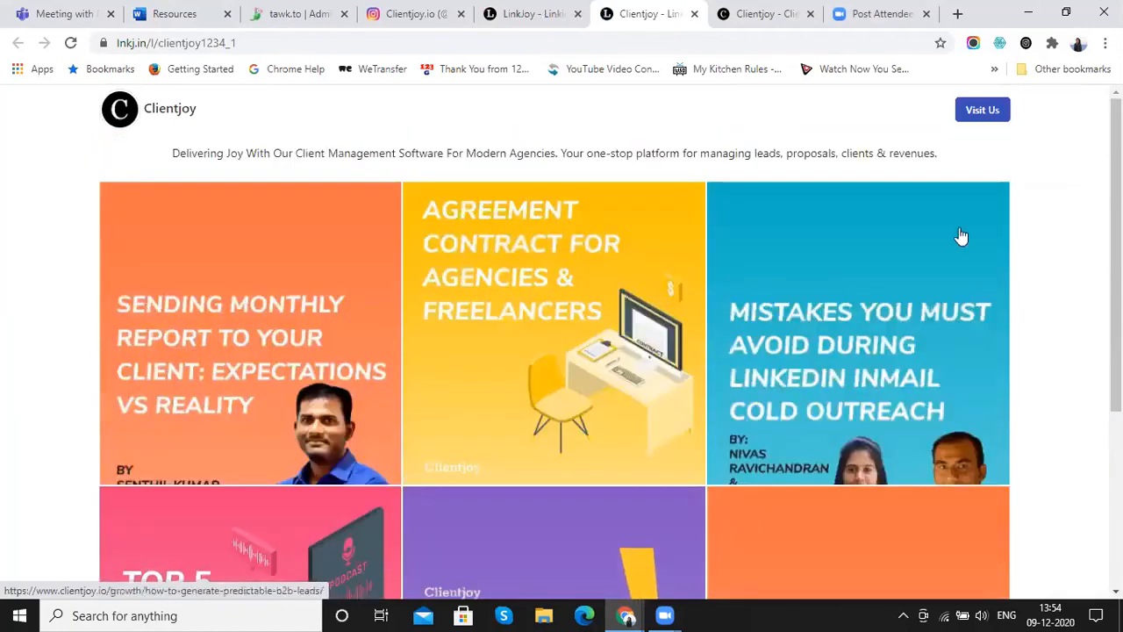
- Test the Visit Us button and the monthly report post's link from the published Linkin Bio page
click(994, 109)
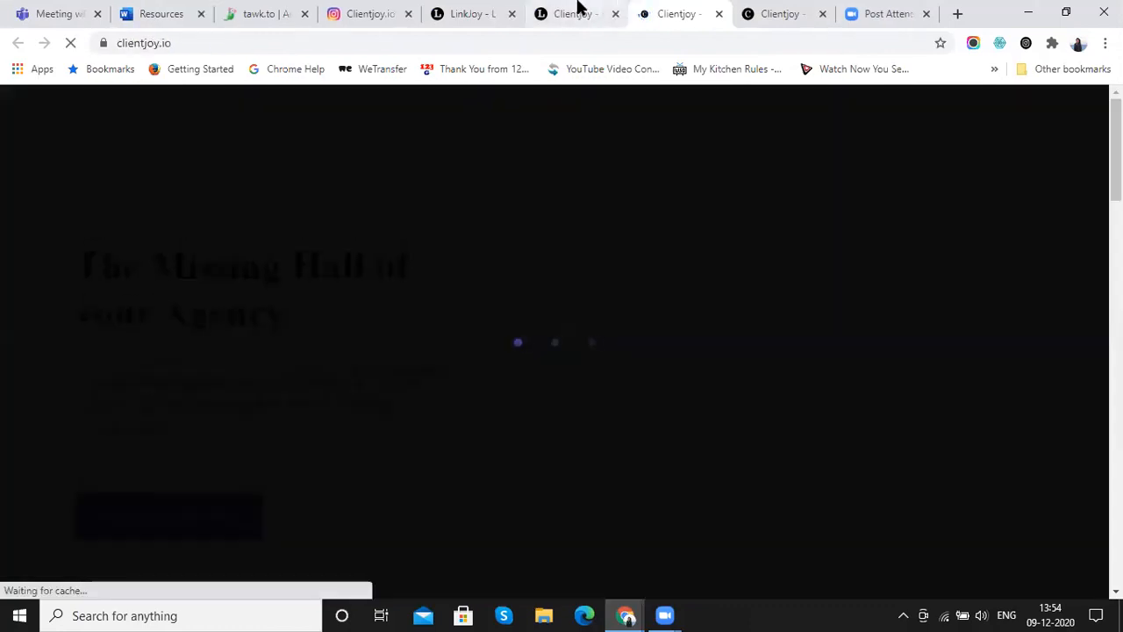
click(578, 10)
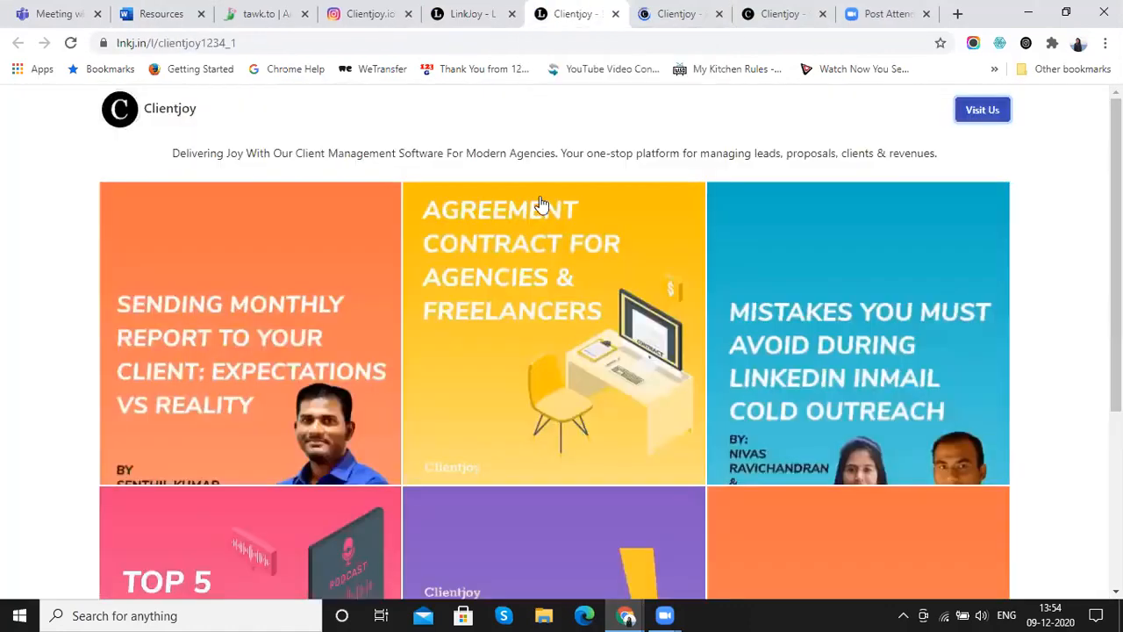
click(297, 332)
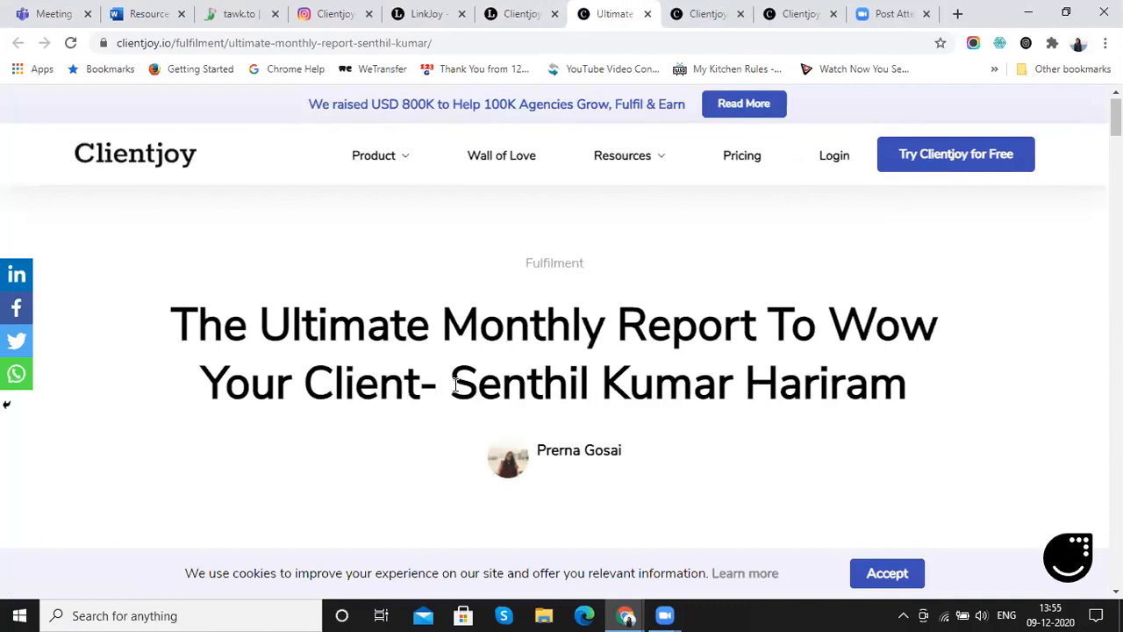
click(503, 14)
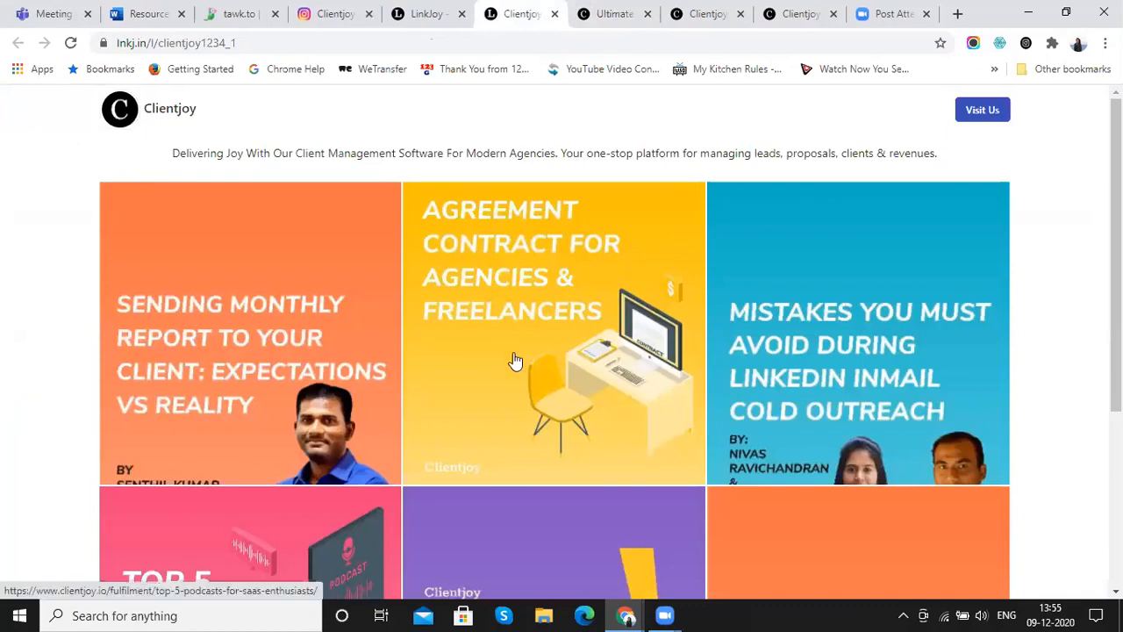
scroll(521, 437, down, 1)
scroll(523, 437, up, 1)
- Check the campaign's Layout settings in LinkJoy, and view the Clientjoy homepage and the published Linkin Bio page
click(426, 13)
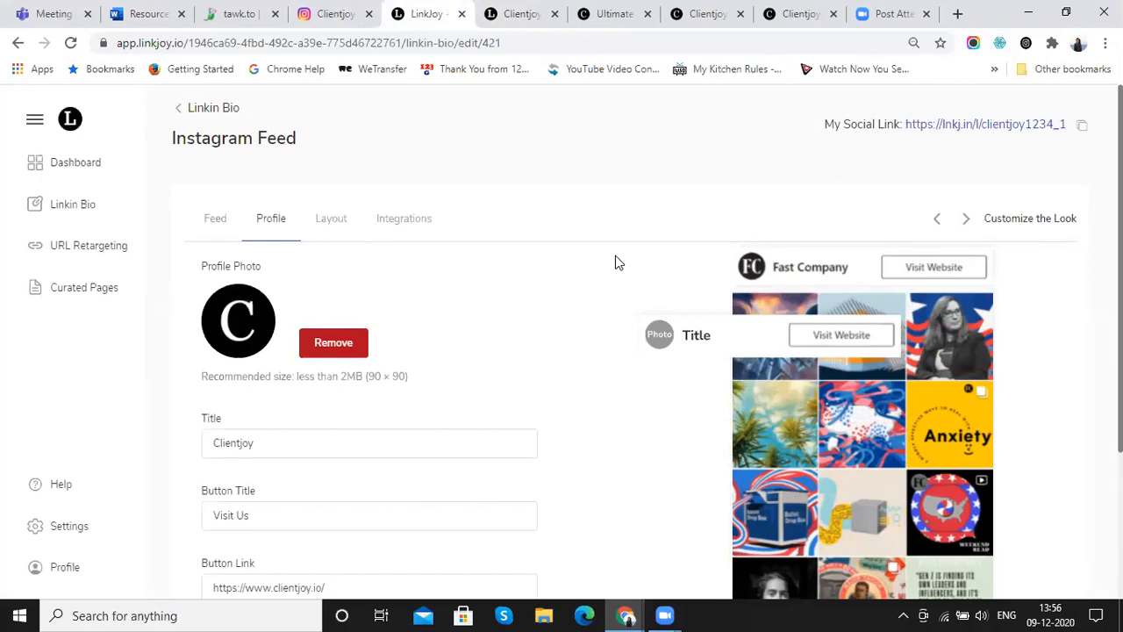
click(323, 220)
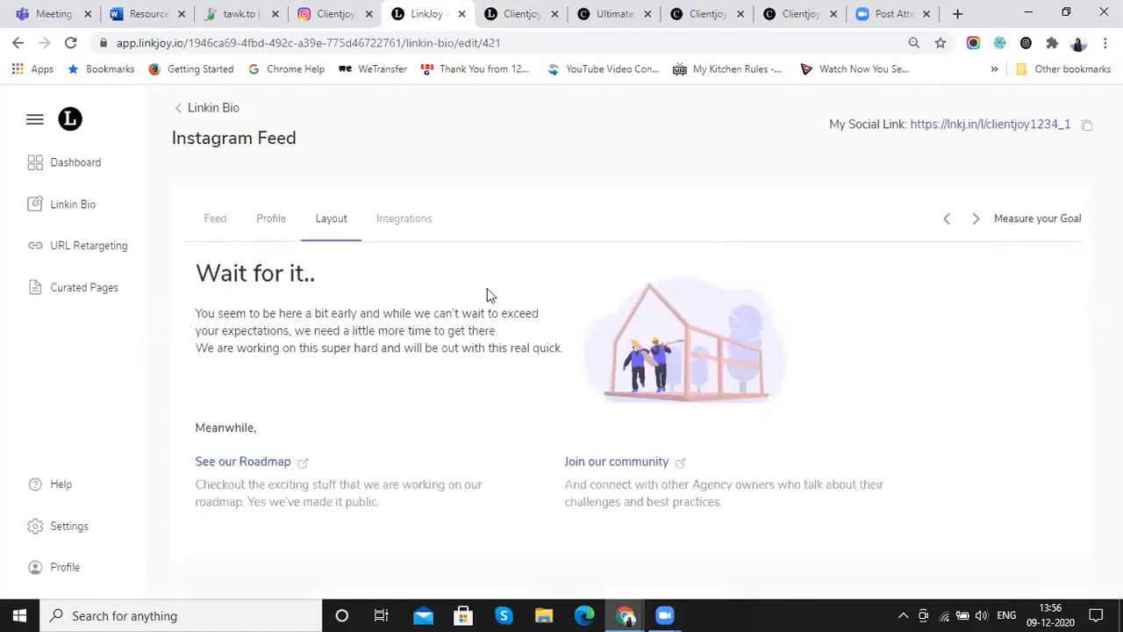
click(777, 10)
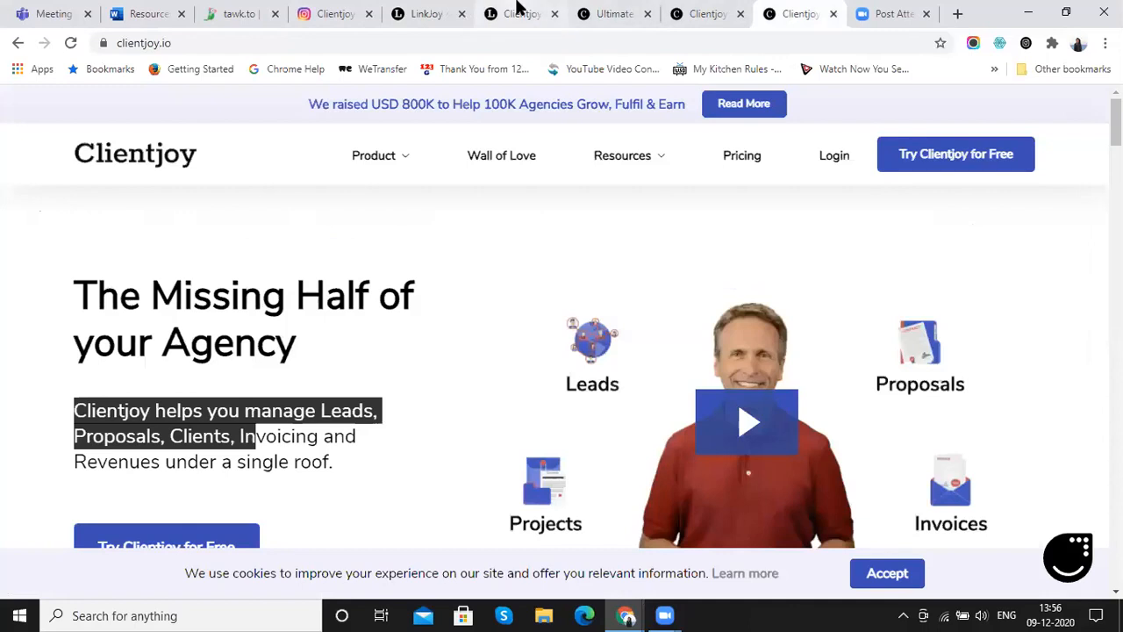
click(517, 12)
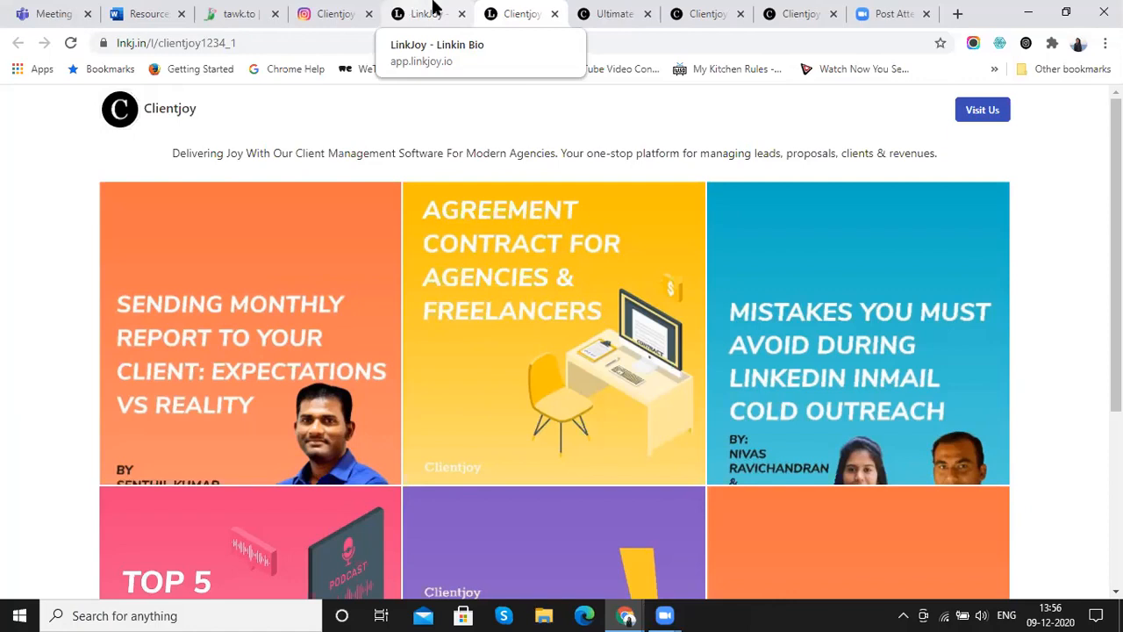
- Add a Custom tool in the LinkJoy campaign's Integrations settings and name the script "Bot"
click(433, 11)
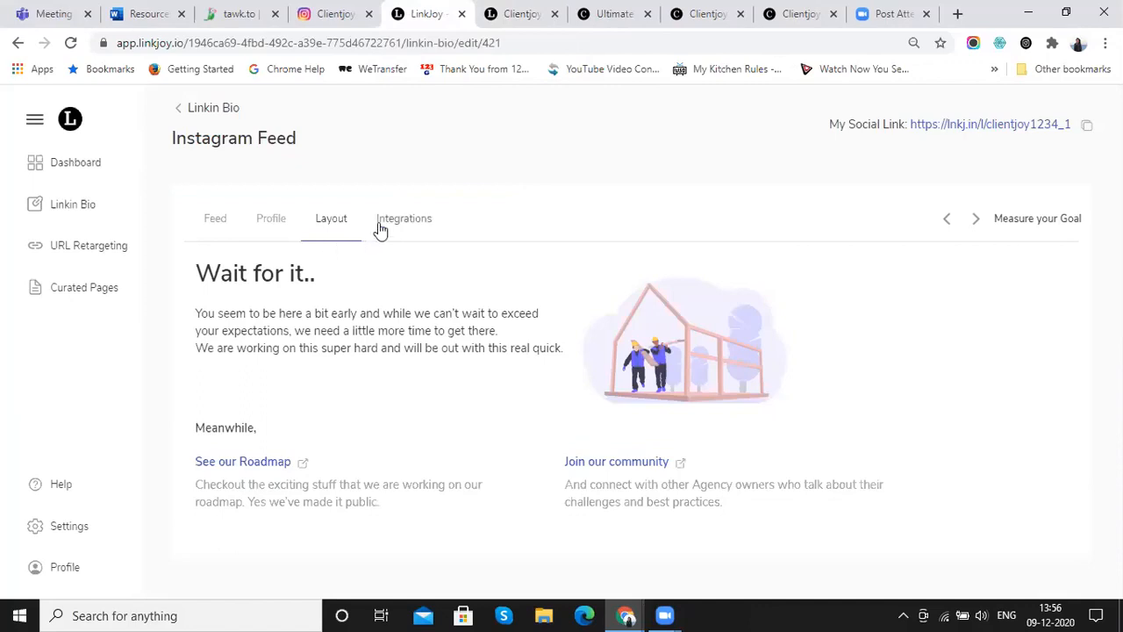
click(382, 221)
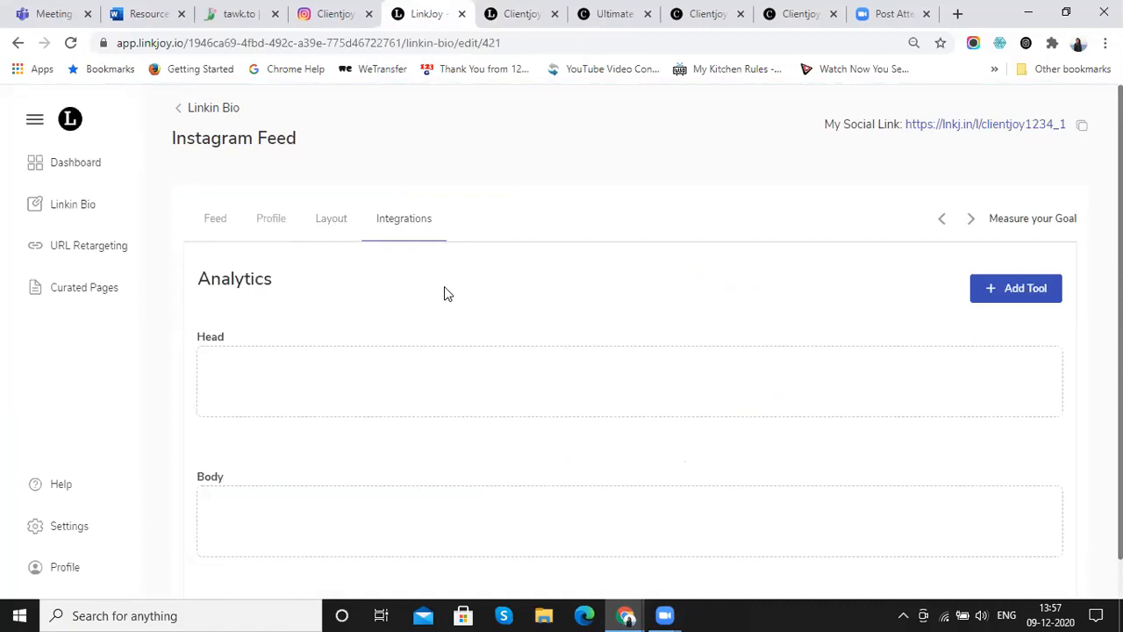
scroll(444, 288, down, 1)
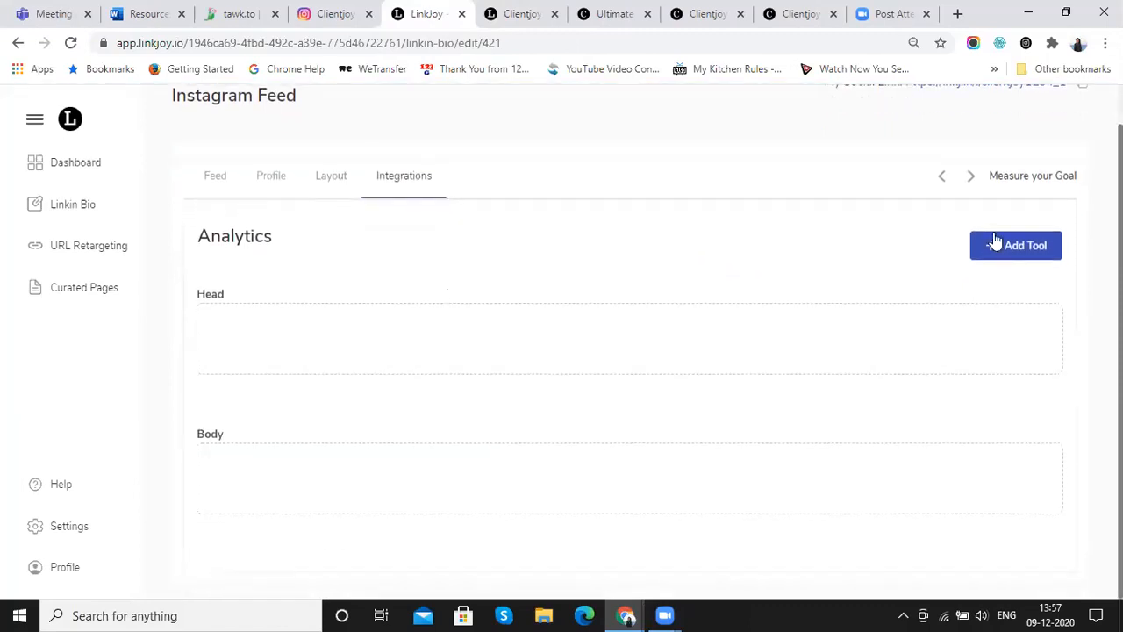
click(1025, 249)
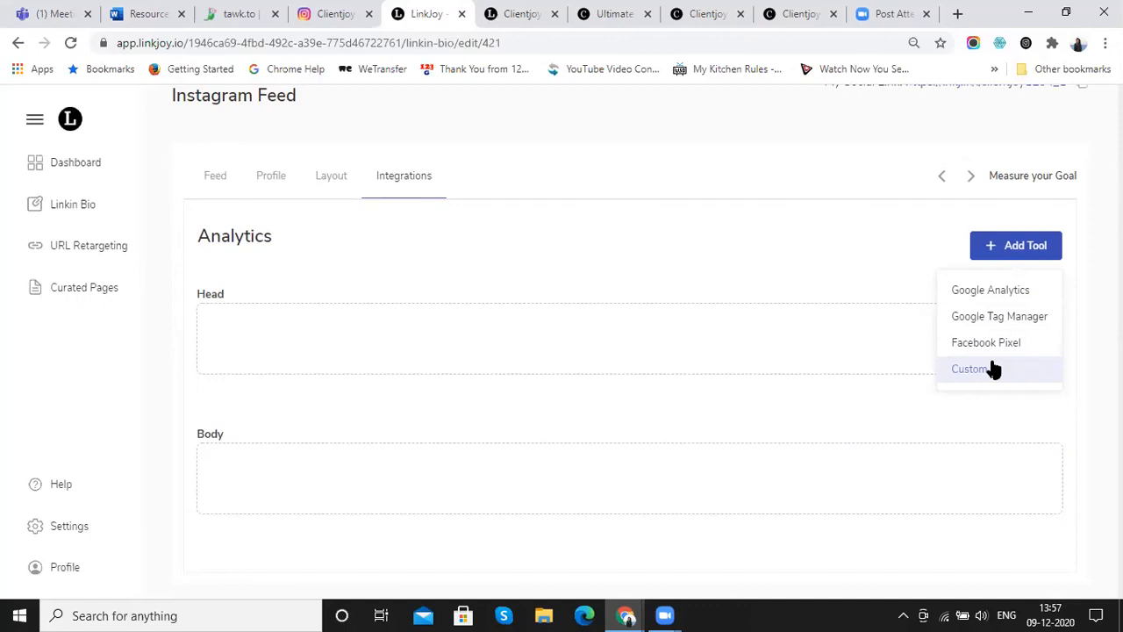
click(956, 368)
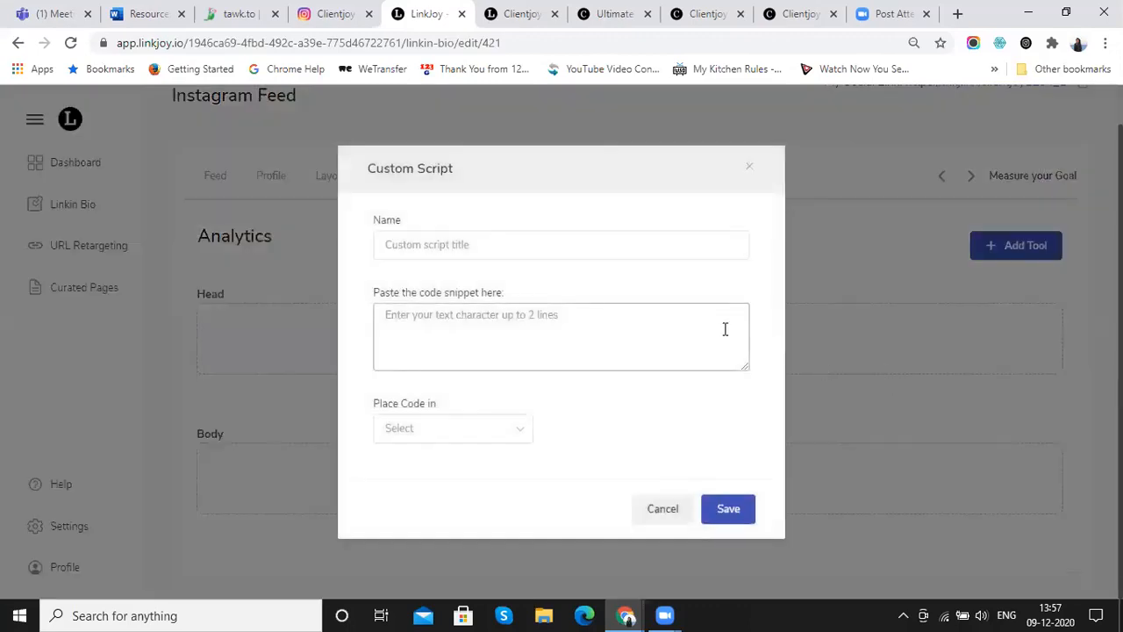
click(555, 246)
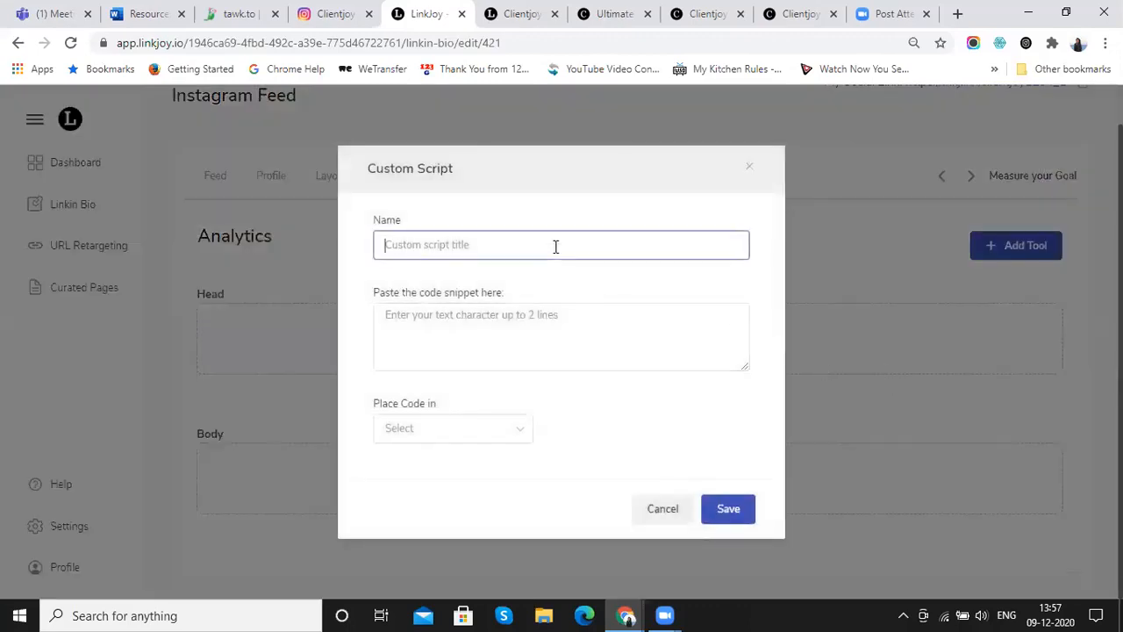
text(Bot)
click(544, 309)
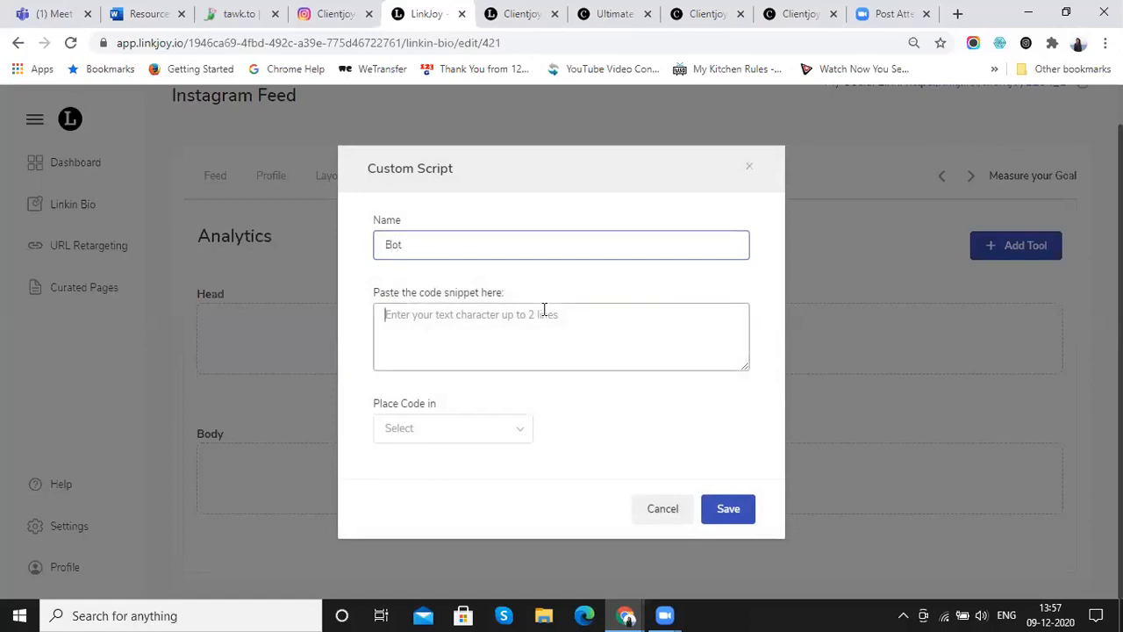
- Copy the chat widget code from tawk.to into LinkJoy's Bot custom script, place it in Head and save the script
click(237, 13)
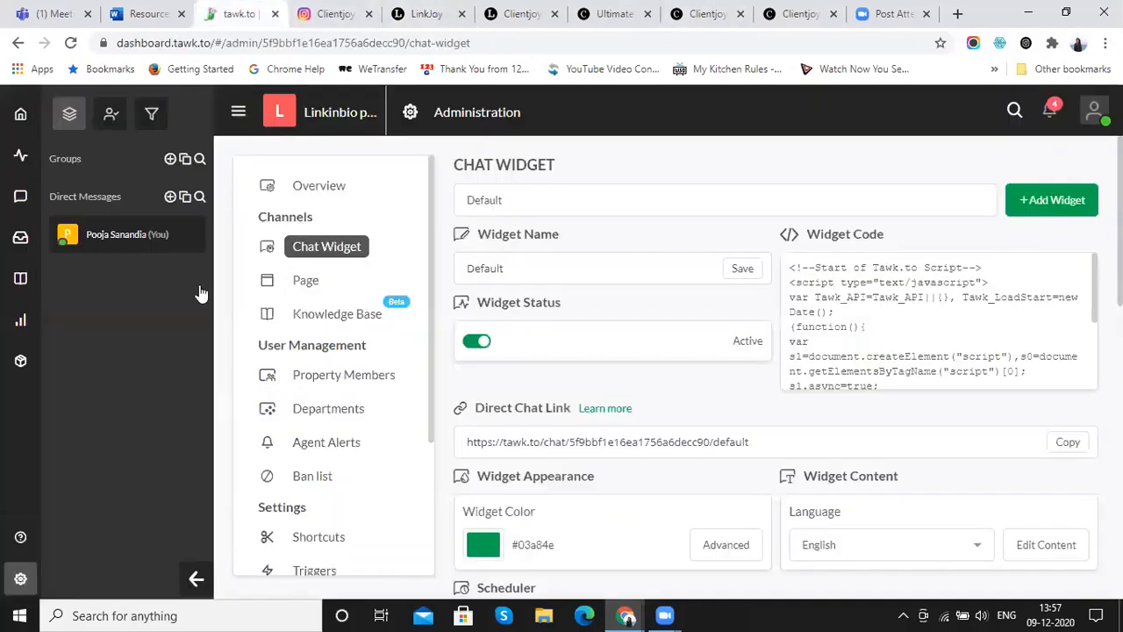
click(930, 325)
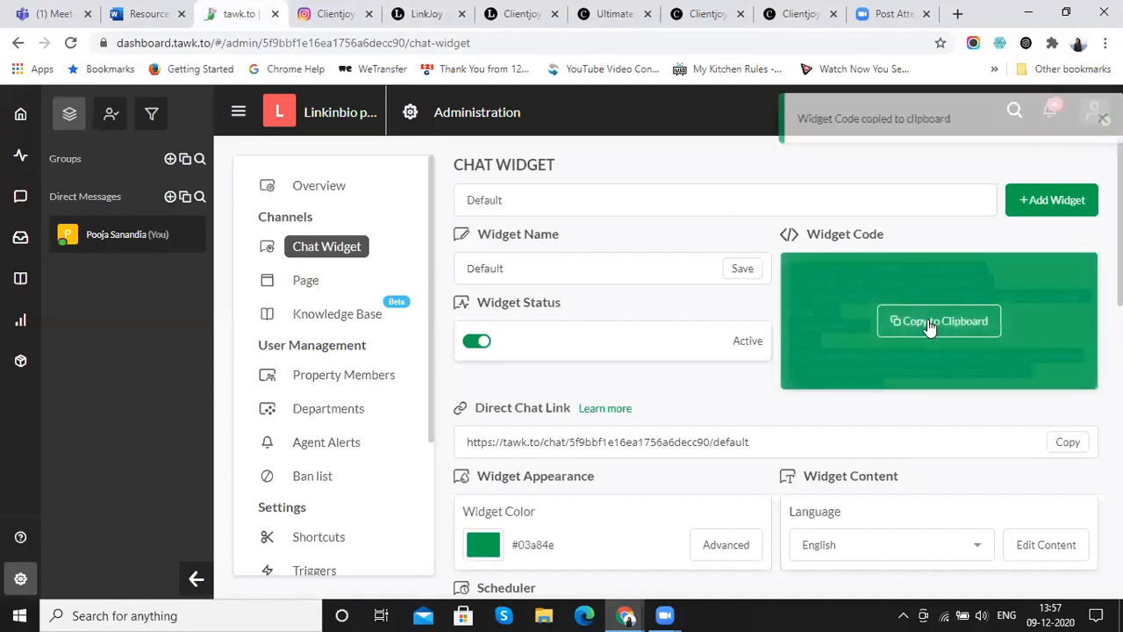
click(423, 13)
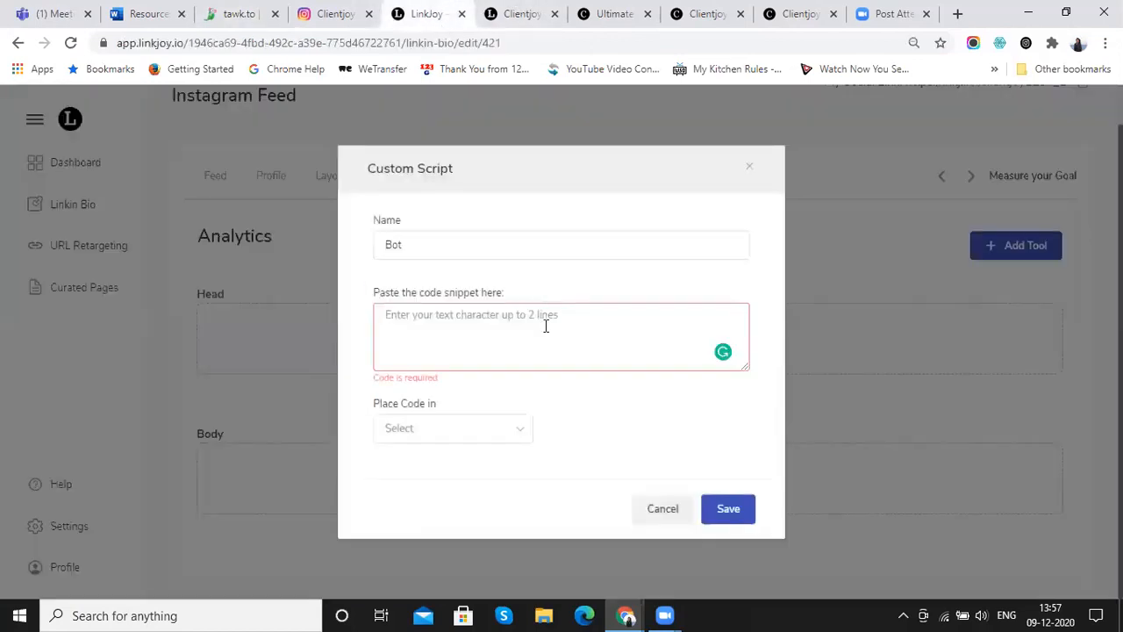
key(ctrl+v)
click(504, 427)
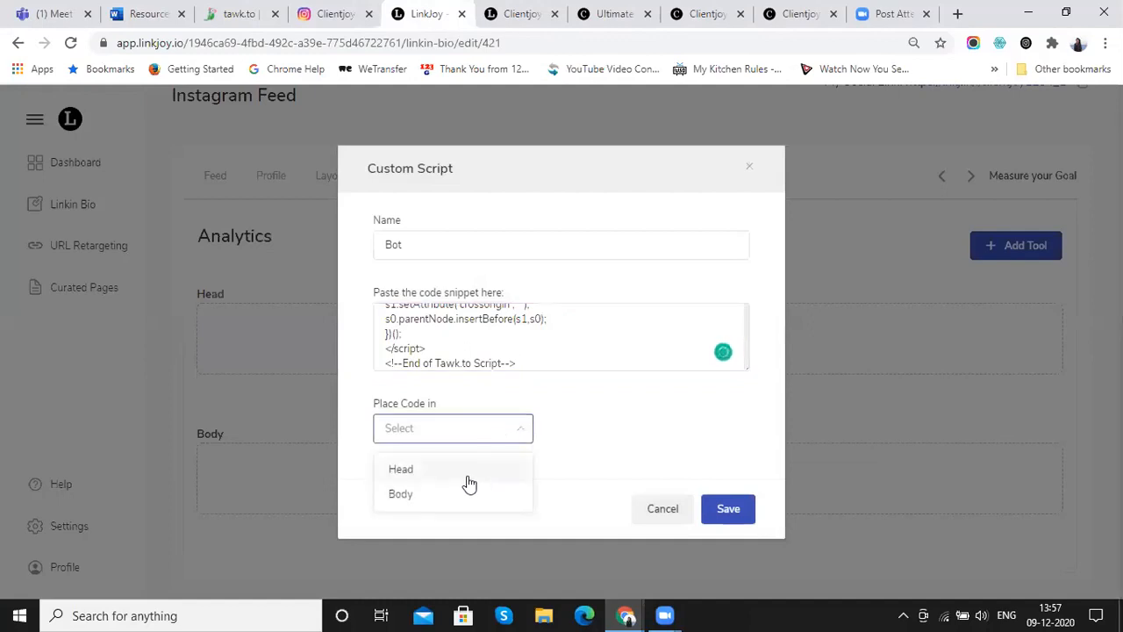
click(469, 481)
click(735, 509)
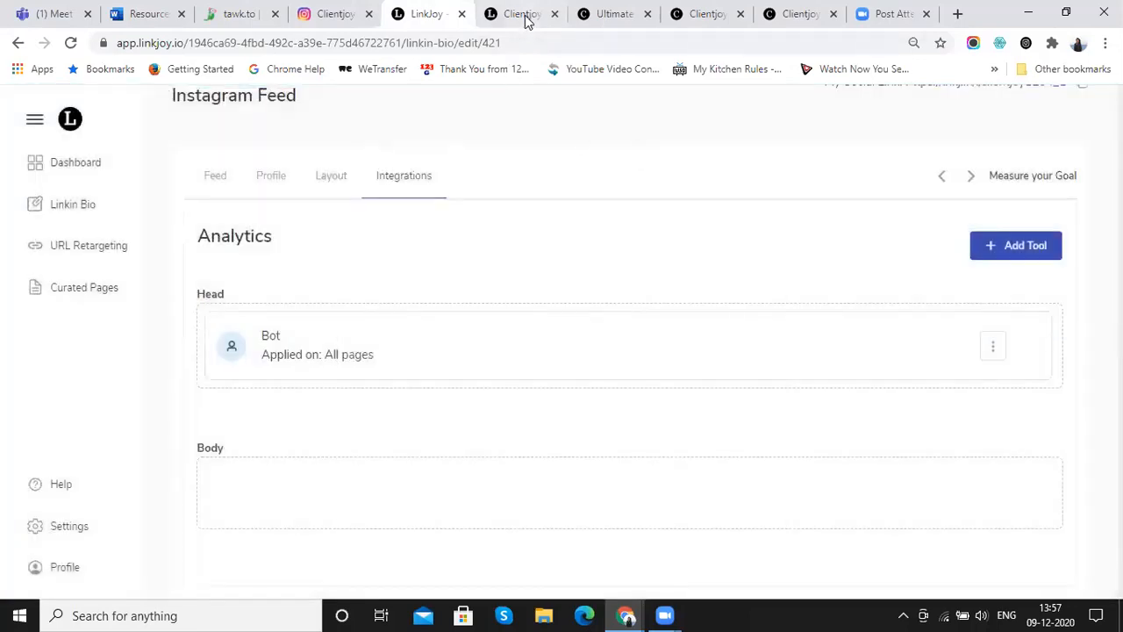
- Reload the published Linkin Bio page and test the chat widget by opening and closing it, and dismiss its welcome message
click(525, 16)
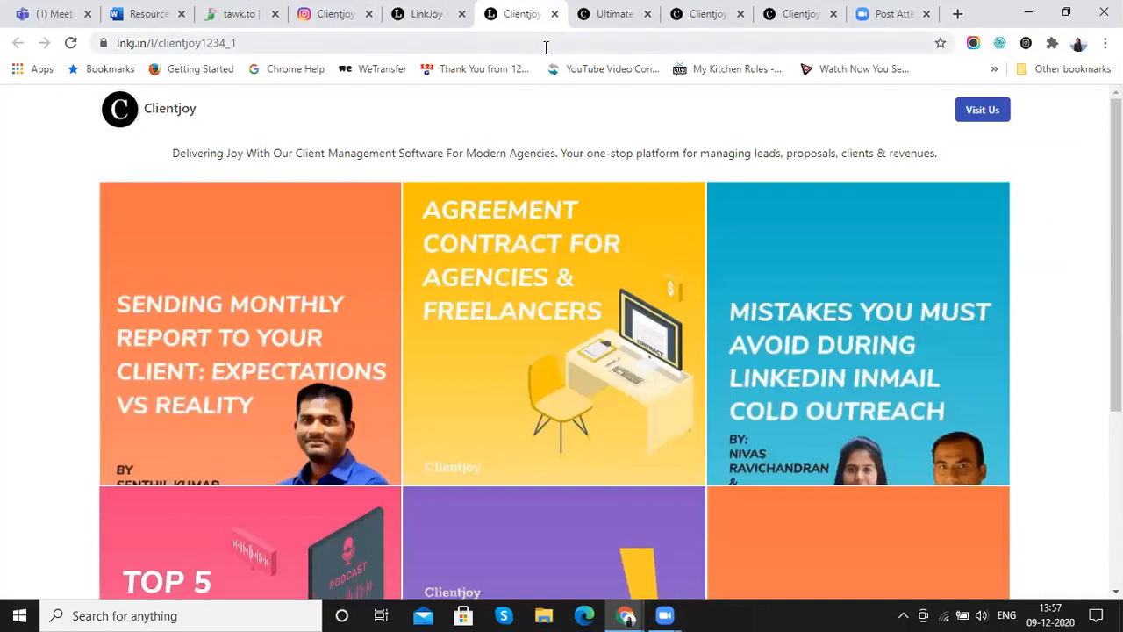
click(544, 47)
key(Return)
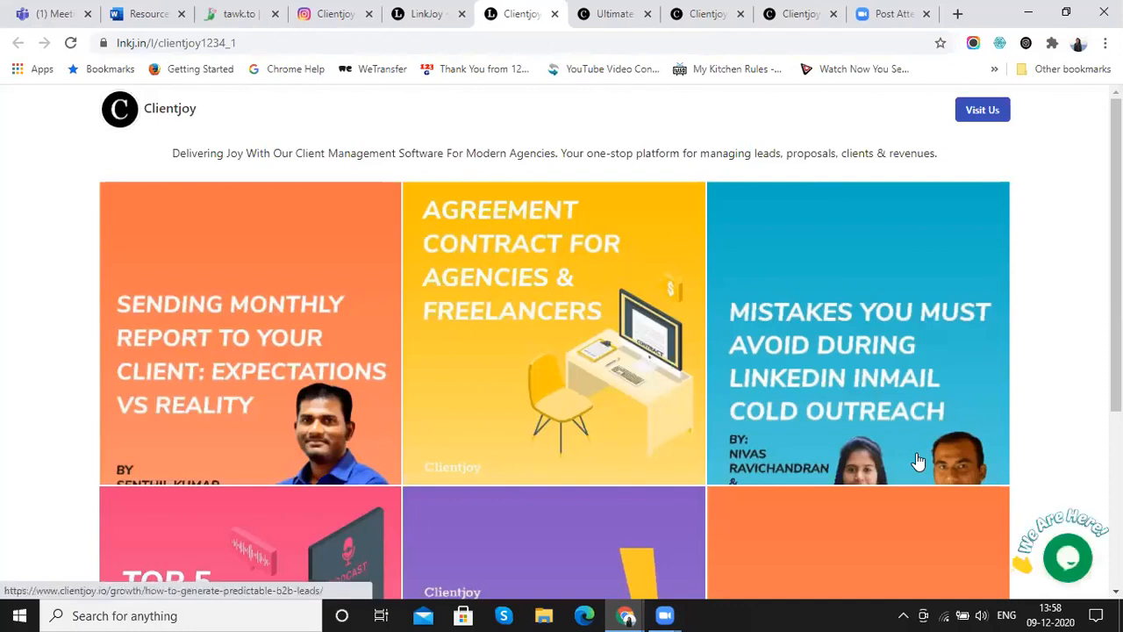
click(1068, 561)
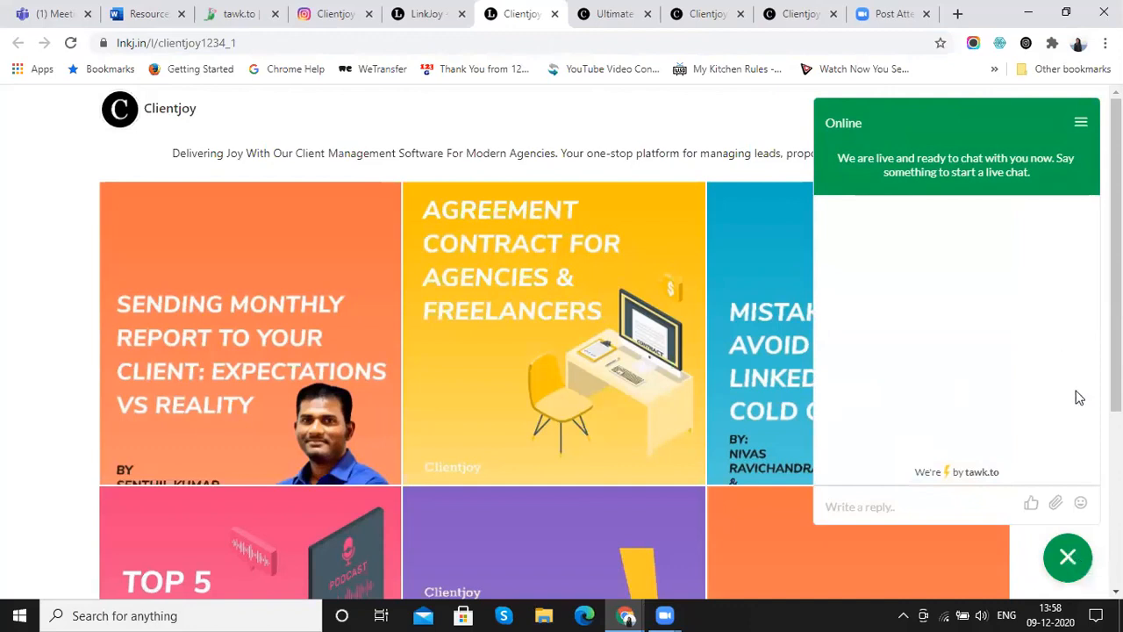
click(1076, 567)
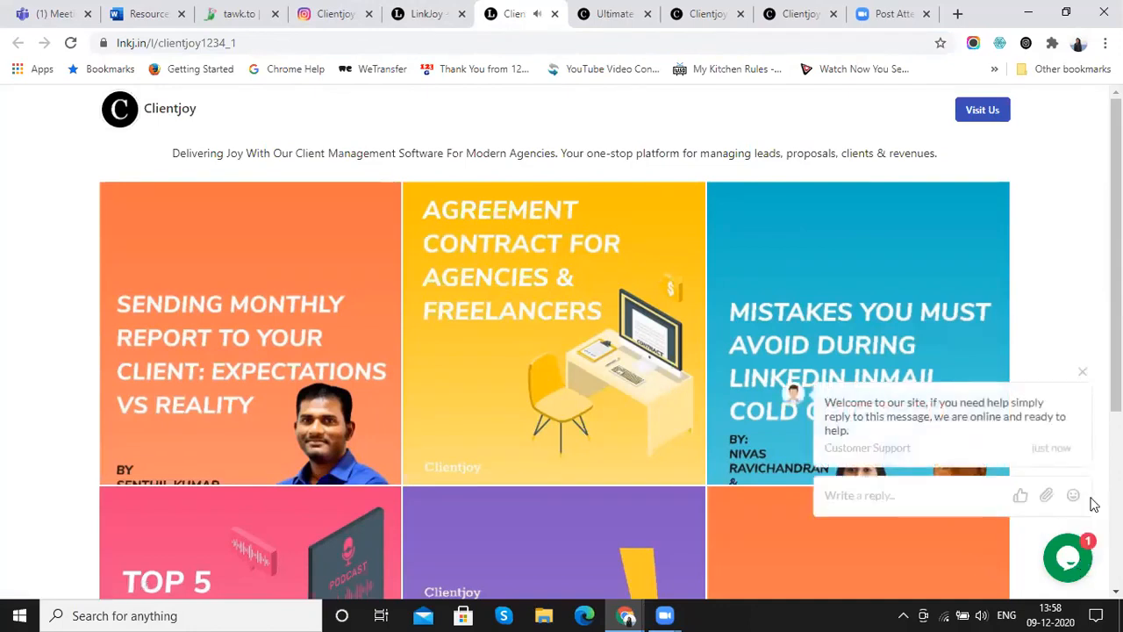
click(1084, 373)
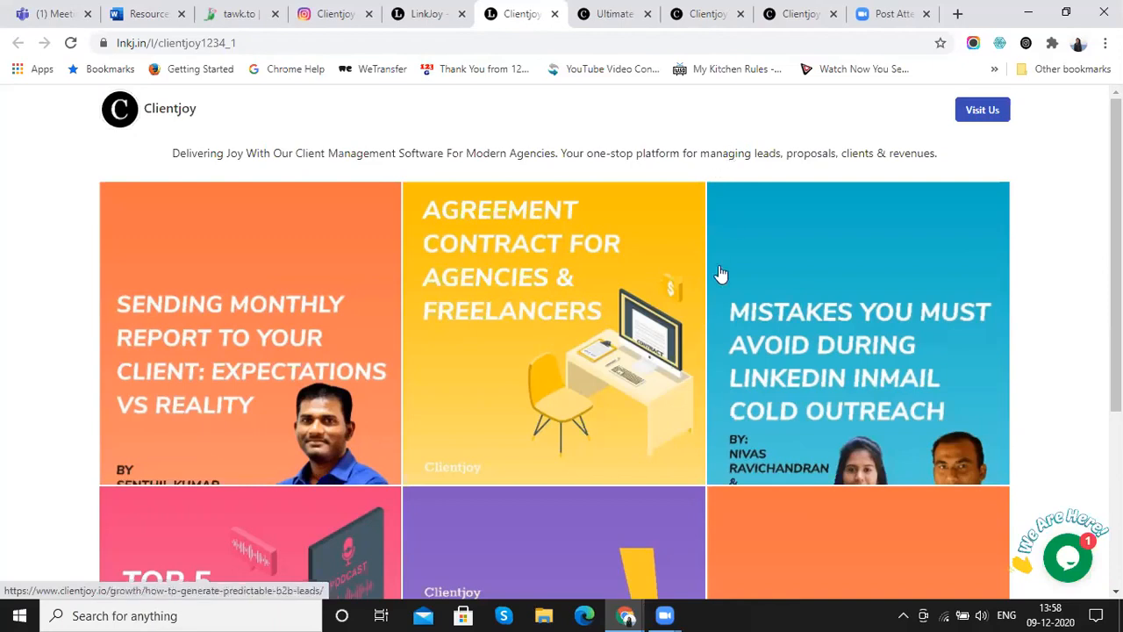
- Select the published page's address, view the bio link on the clientjoysocial Instagram profile, and return to the published page
click(447, 43)
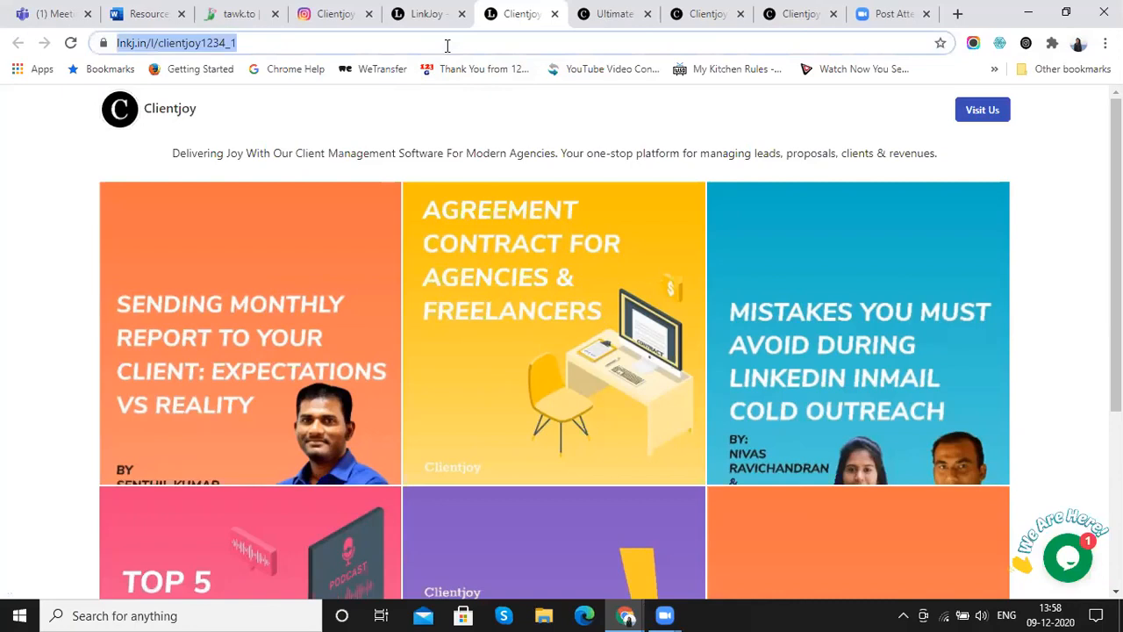
click(320, 13)
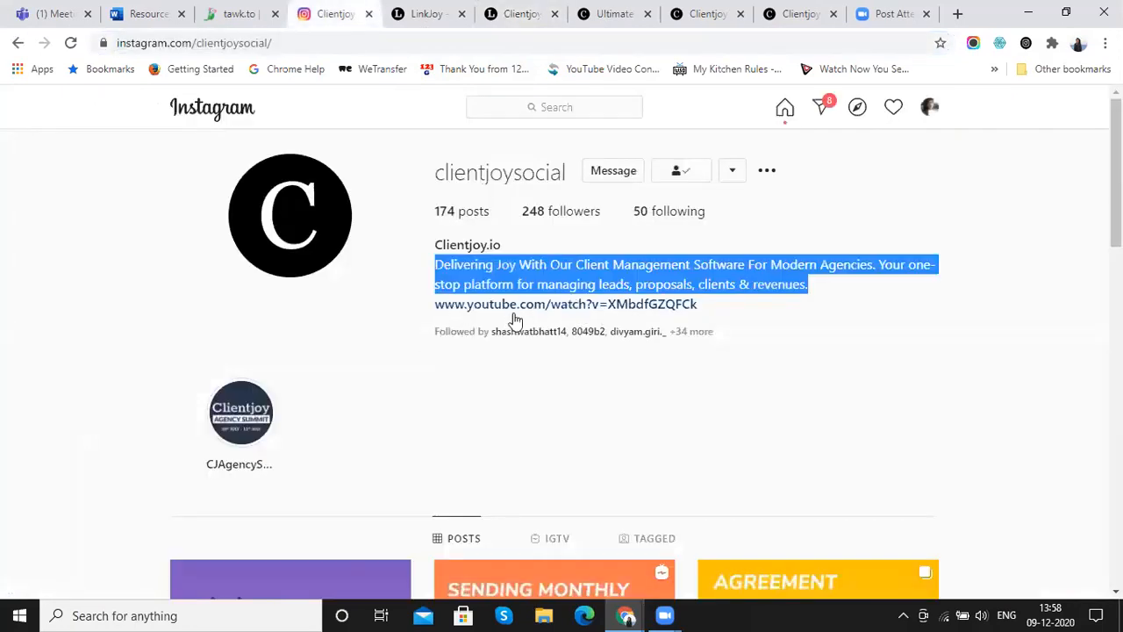
click(524, 14)
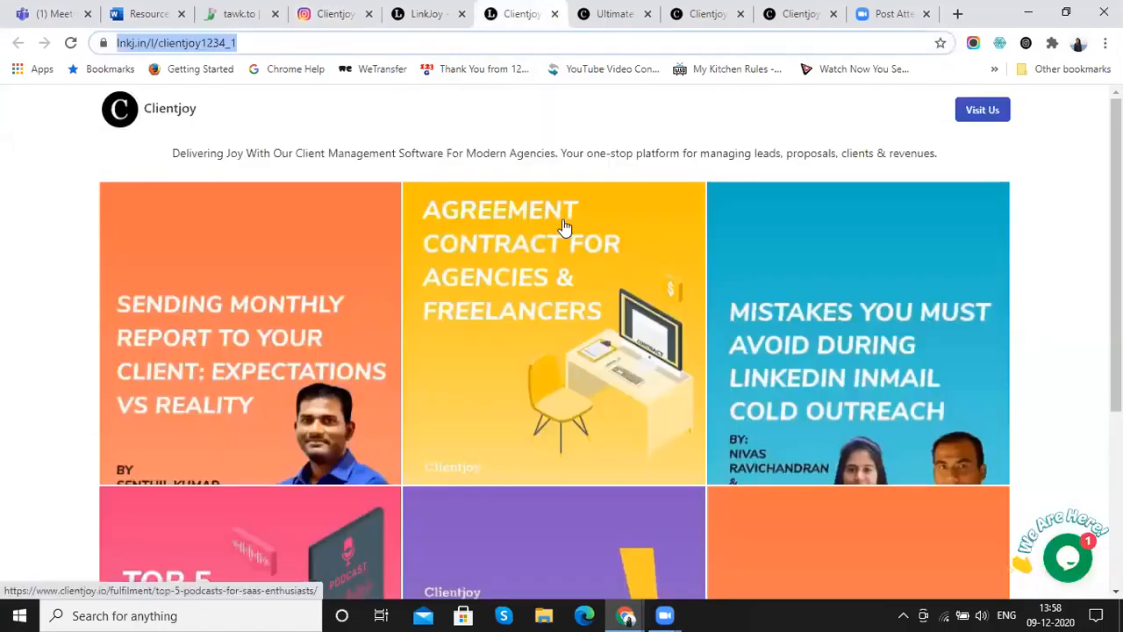